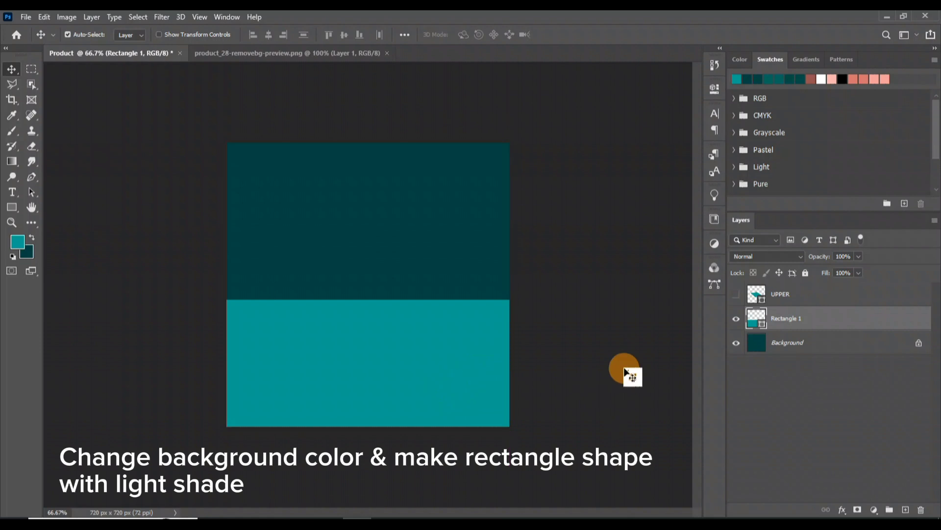
# Fill the lower rectangle (Rectangle 1) with a medium teal, a shade lighter than the dark teal background
pyautogui.click(19, 244)
pyautogui.click(903, 174)
pyautogui.click(32, 237)
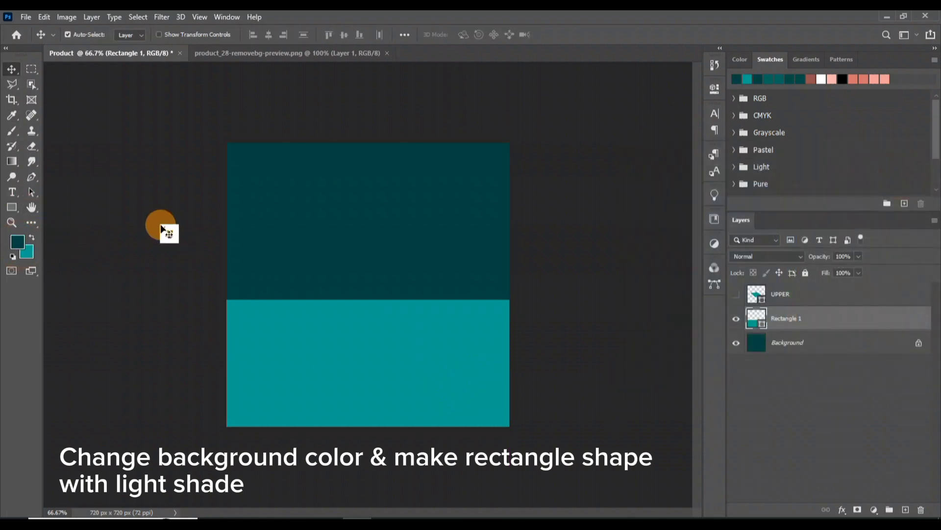
pyautogui.hotkey('alt', 'BackSpace')
pyautogui.click(18, 245)
pyautogui.moveTo(765, 288); pyautogui.dragTo(770, 276)
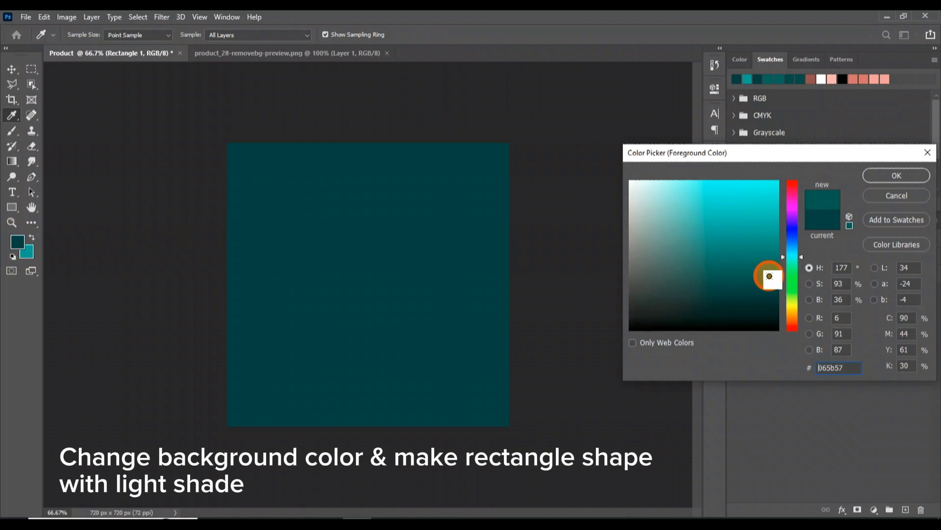
pyautogui.click(903, 173)
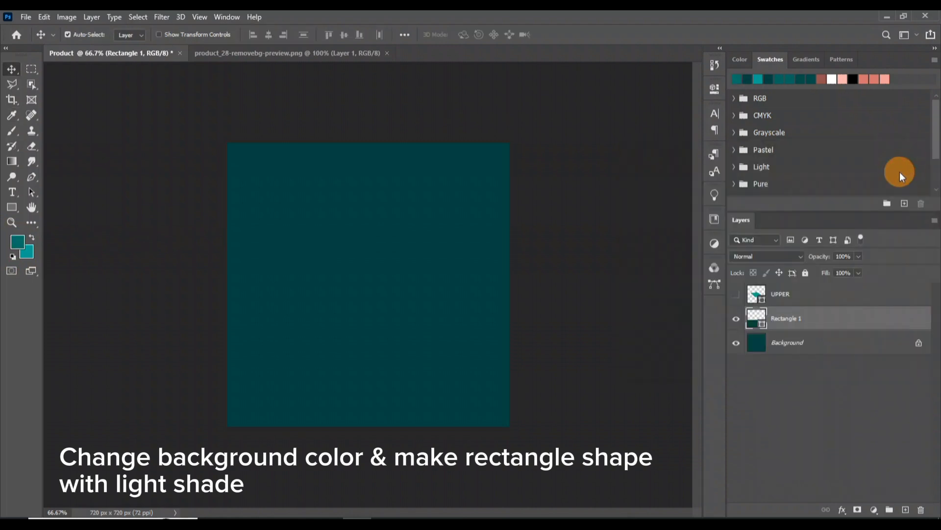
pyautogui.hotkey('alt', 'BackSpace')
pyautogui.click(665, 358)
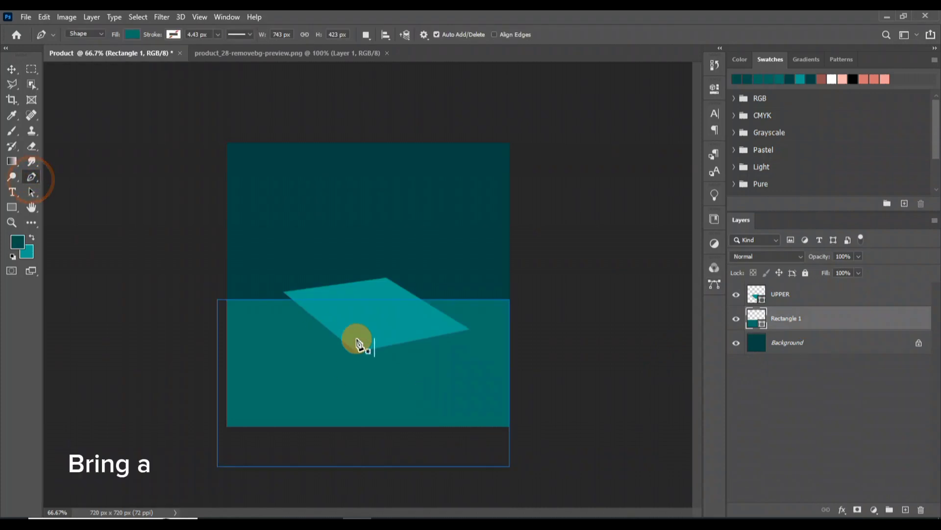
# Draw the box's front face beneath the UPPER shape with the Pen tool, about 289 × 189 px, and fill it with dark teal
pyautogui.click(469, 330)
pyautogui.click(469, 366)
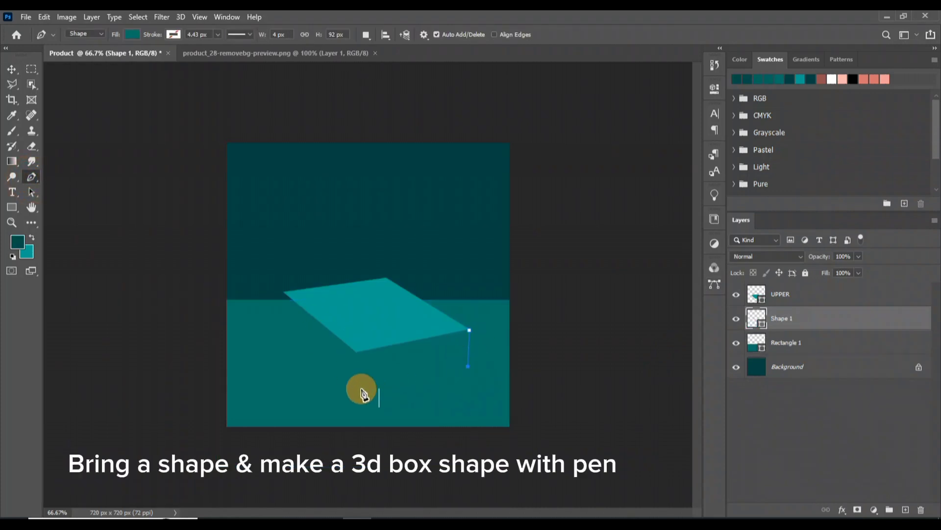
pyautogui.click(356, 388)
pyautogui.moveTo(357, 329); pyautogui.dragTo(394, 314)
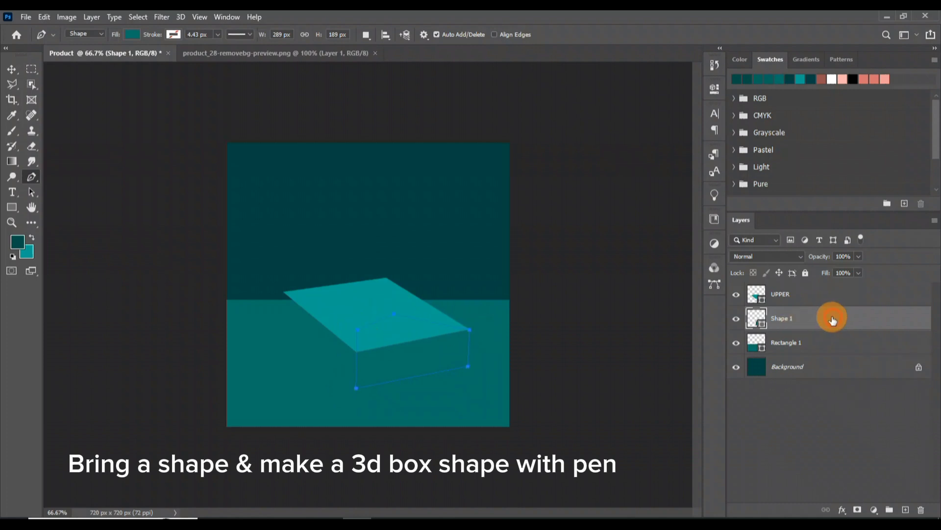
pyautogui.hotkey('alt', 'BackSpace')
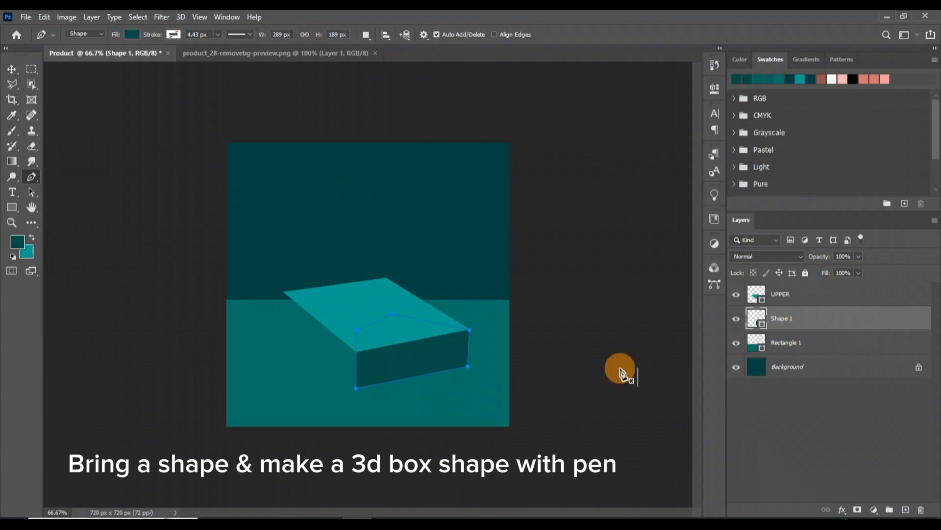
pyautogui.press('v')
# Draw the box's left side face in a slightly lighter teal with the Pen tool, about 186 × 241 px, and place its layer beneath UPPER
pyautogui.click(32, 177)
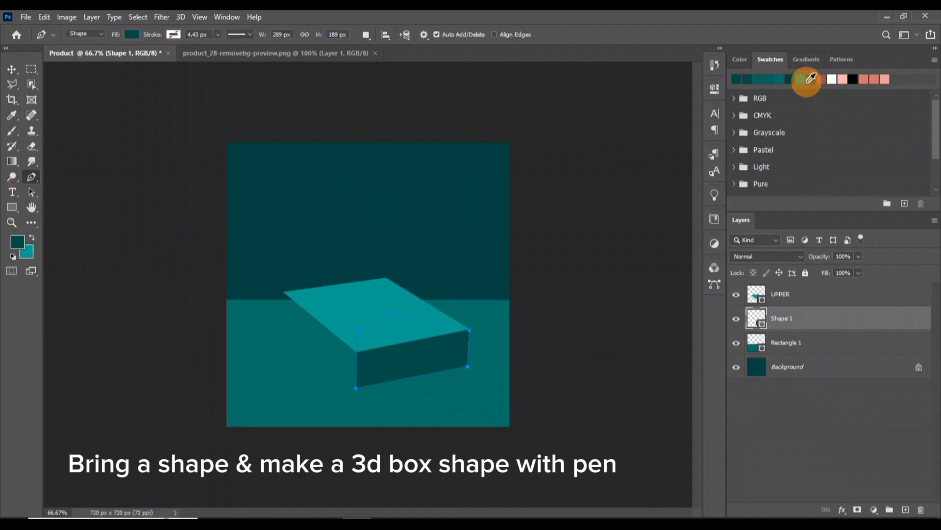
pyautogui.click(768, 78)
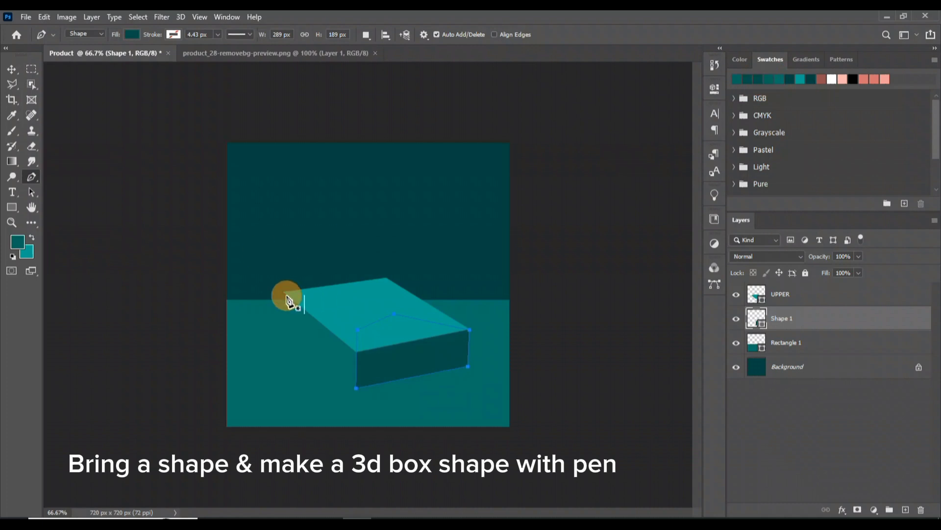
pyautogui.press('v')
pyautogui.click(594, 336)
pyautogui.click(32, 177)
pyautogui.click(356, 388)
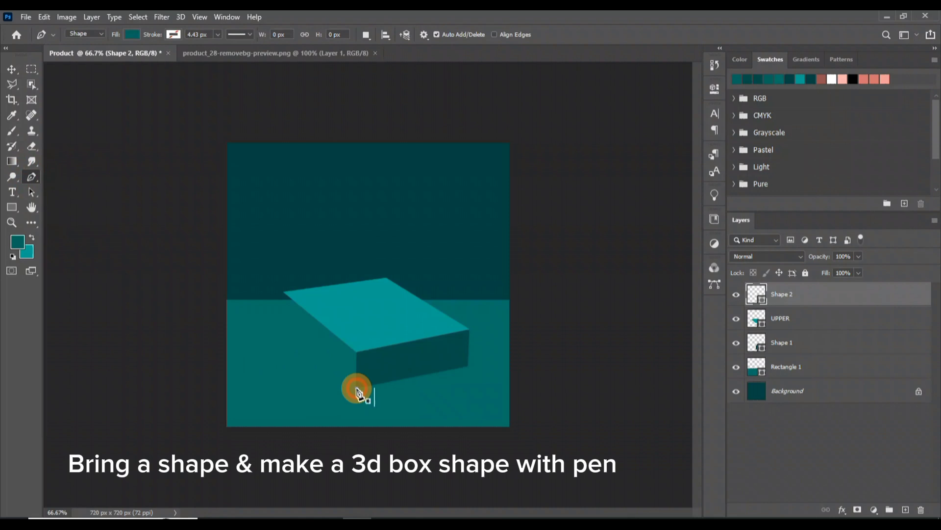
pyautogui.click(357, 344)
pyautogui.click(332, 302)
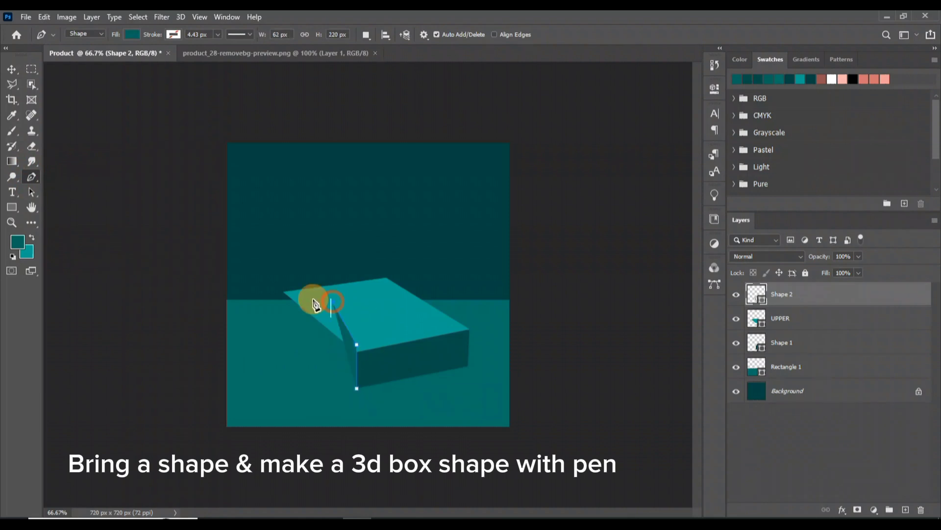
pyautogui.click(283, 293)
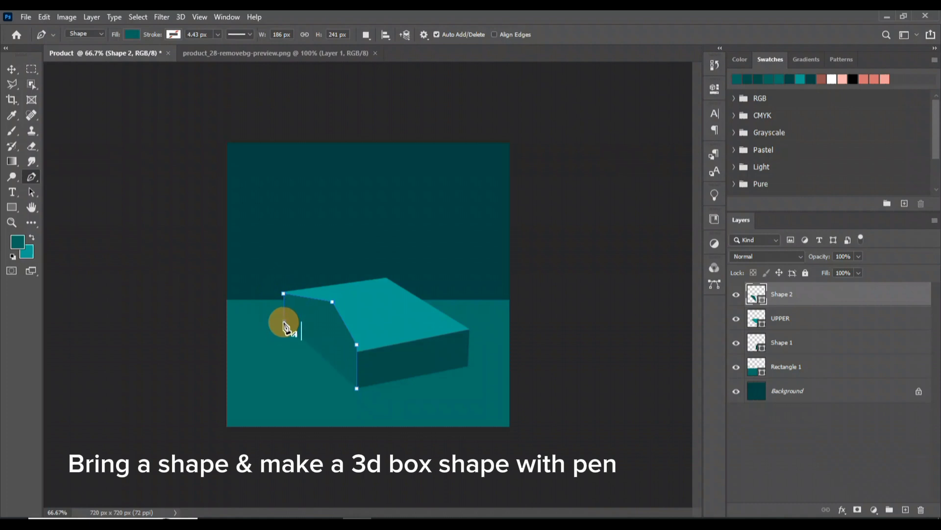
pyautogui.click(357, 388)
pyautogui.moveTo(839, 294); pyautogui.dragTo(837, 328)
pyautogui.press('v')
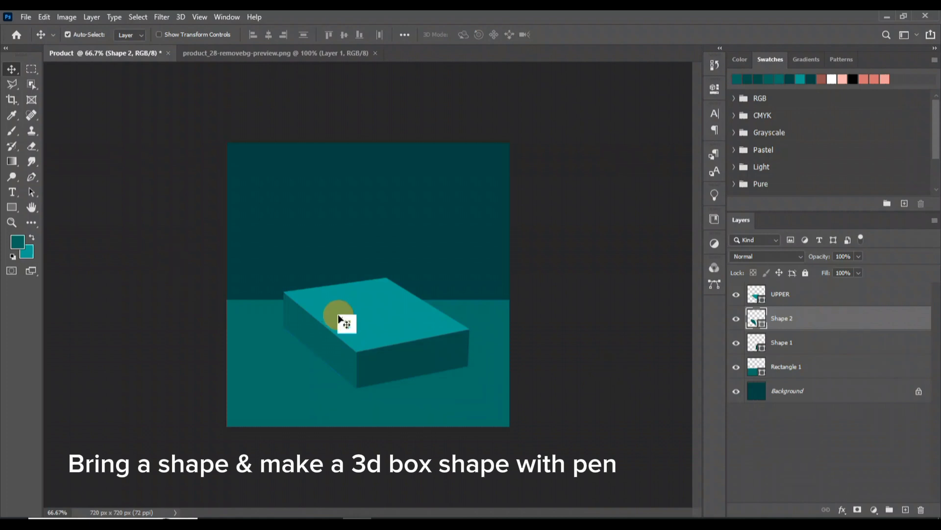
# Draw the box's inner right wall in very dark teal with the Pen tool and place its layer above UPPER
pyautogui.click(31, 176)
pyautogui.click(796, 75)
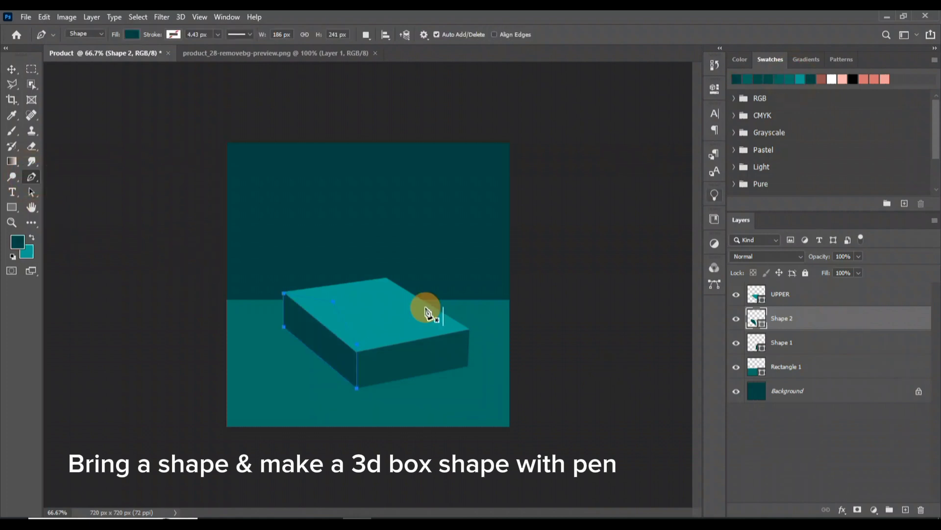
pyautogui.click(385, 282)
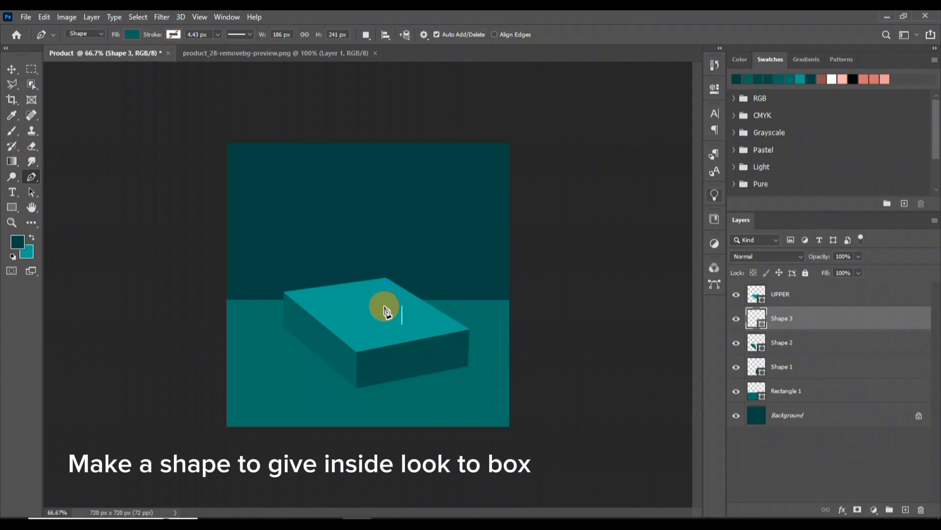
pyautogui.click(430, 336)
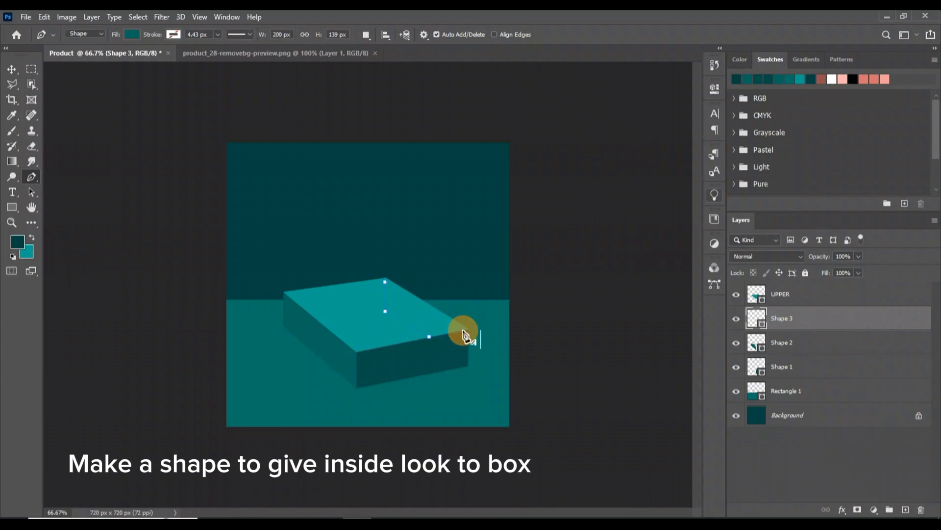
pyautogui.click(385, 281)
pyautogui.moveTo(865, 317); pyautogui.dragTo(867, 285)
pyautogui.click(736, 80)
pyautogui.click(564, 304)
# Draw the box's inner back wall in dark teal with the Pen tool, about 251 × 96 px, leaving a thin rim visible
pyautogui.click(32, 177)
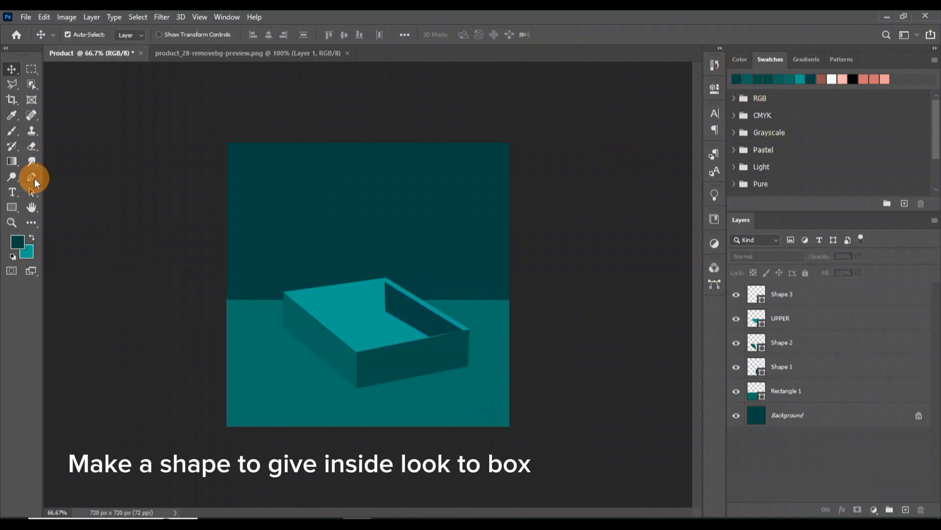
pyautogui.click(386, 281)
pyautogui.click(287, 295)
pyautogui.click(316, 320)
pyautogui.click(386, 312)
pyautogui.click(385, 282)
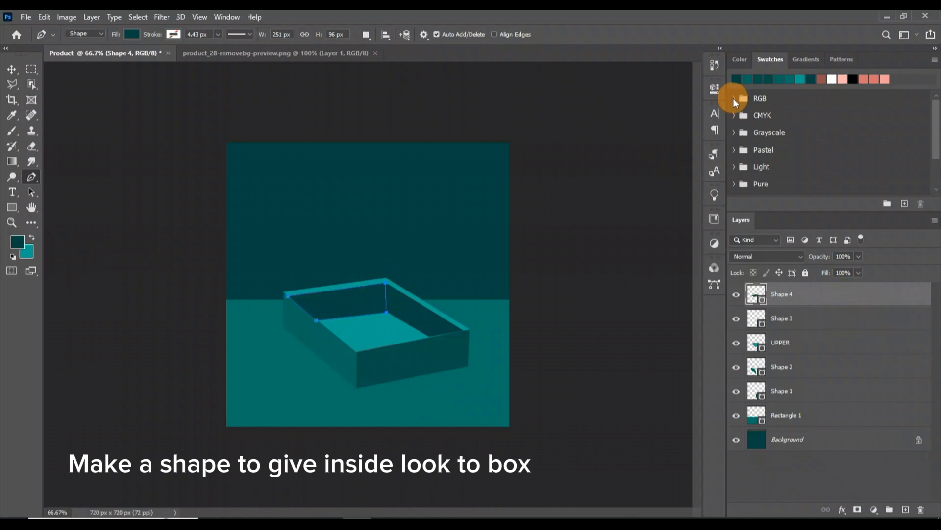
# Recolour the inner back wall with the slightly lighter dark teal 044e4a and deselect its layer
pyautogui.click(747, 80)
pyautogui.click(750, 81)
pyautogui.click(17, 242)
pyautogui.click(771, 282)
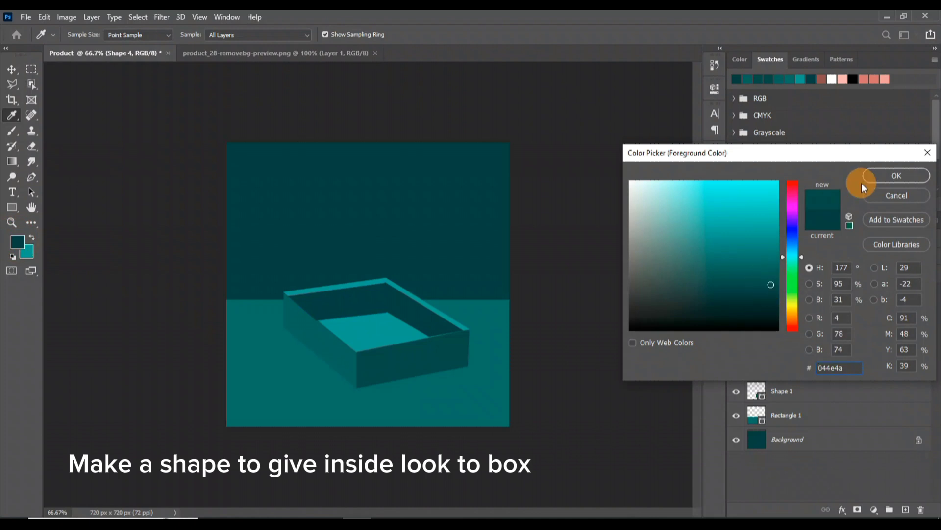
pyautogui.click(880, 178)
pyautogui.press('v')
pyautogui.click(602, 320)
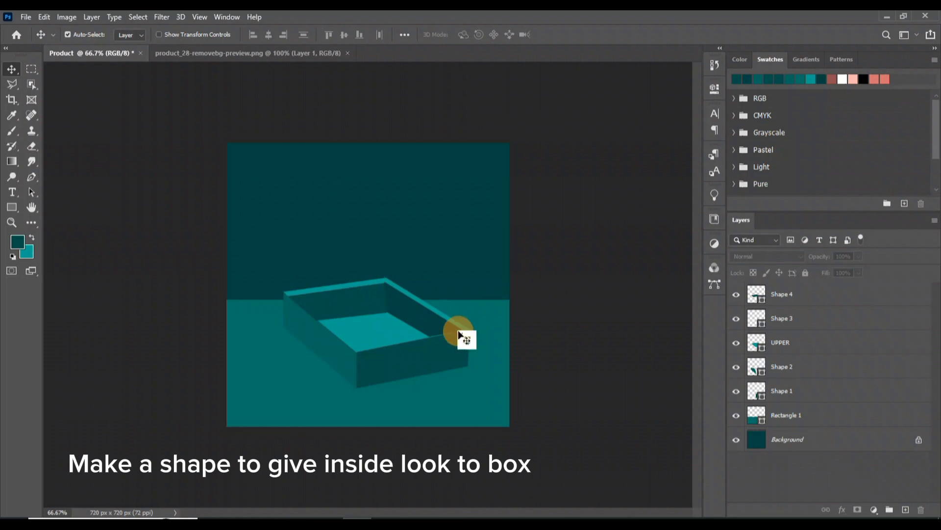
# Draw a four-cornered recessed top panel inside the box rim with the Pen tool in a brighter mid teal, about 413 × 163 px
pyautogui.click(18, 242)
pyautogui.moveTo(773, 288); pyautogui.dragTo(773, 252)
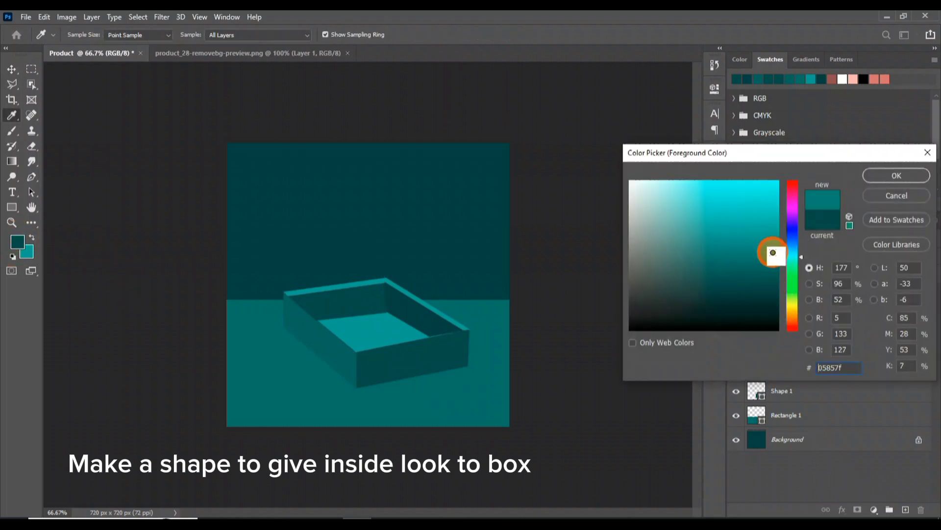
pyautogui.click(911, 177)
pyautogui.click(31, 177)
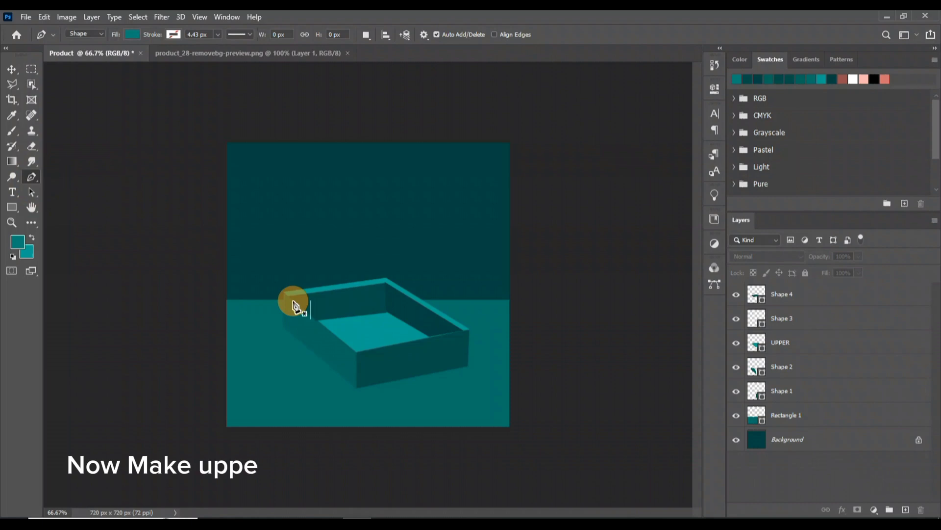
pyautogui.click(293, 300)
pyautogui.click(386, 290)
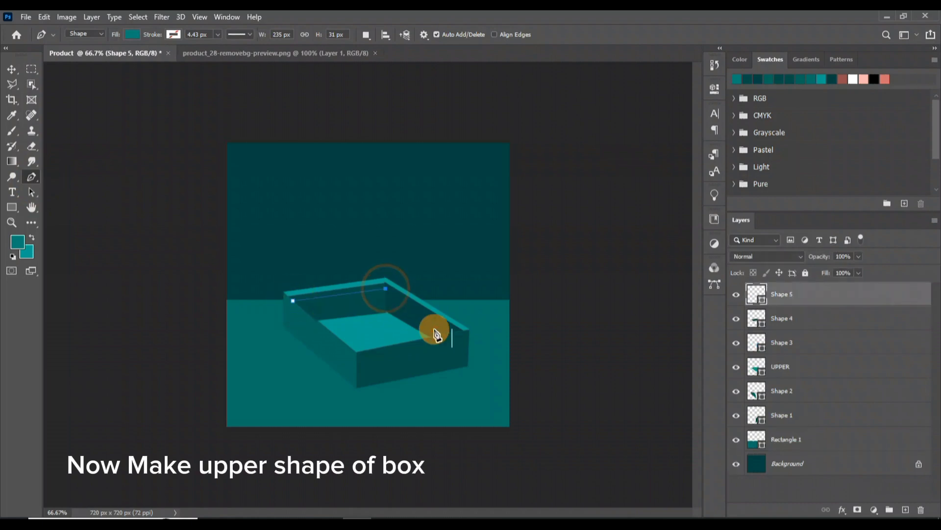
pyautogui.click(455, 332)
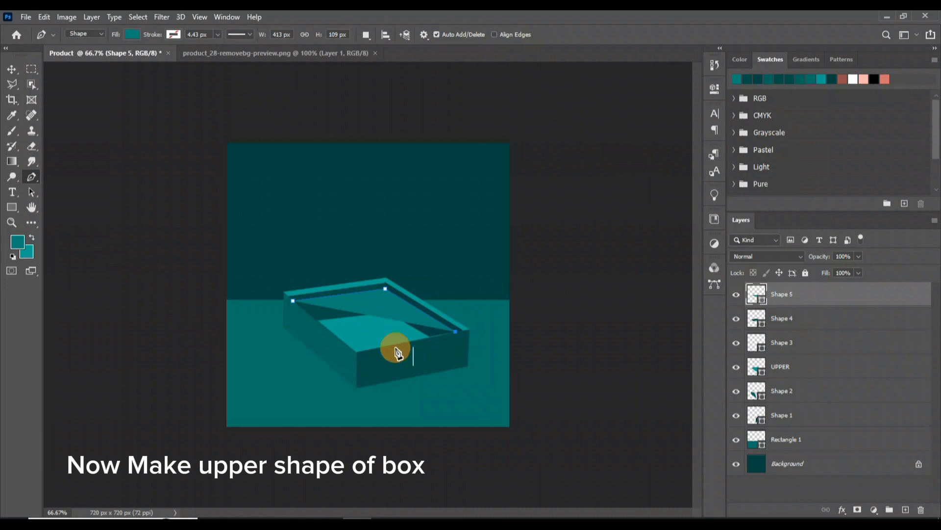
pyautogui.click(357, 353)
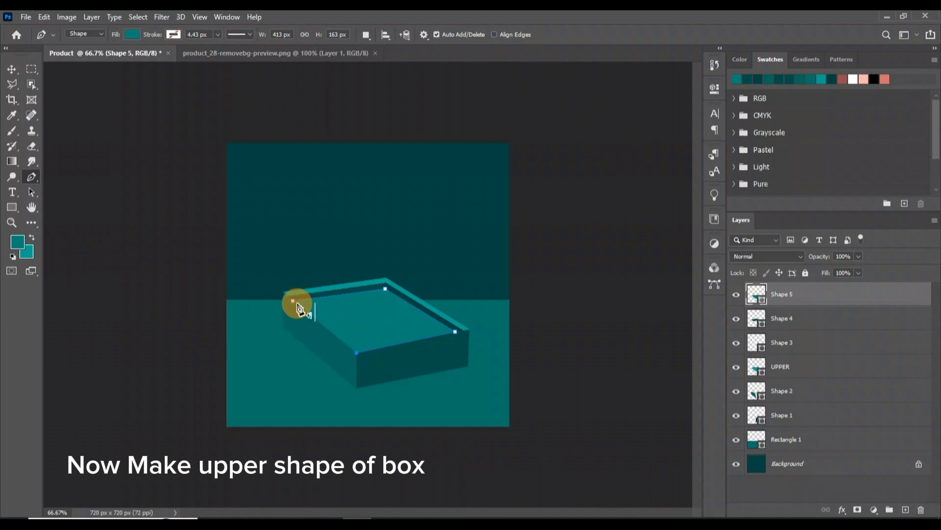
pyautogui.click(864, 298)
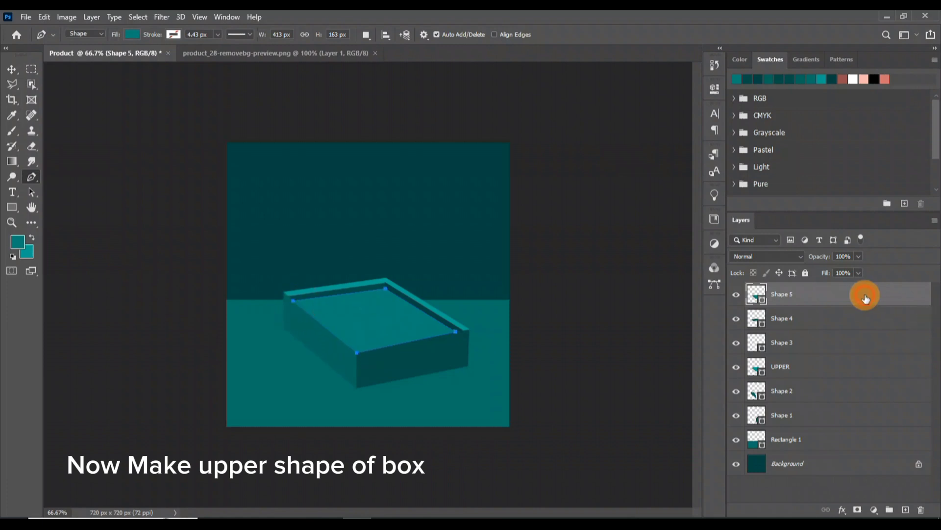
pyautogui.press('v')
pyautogui.click(603, 309)
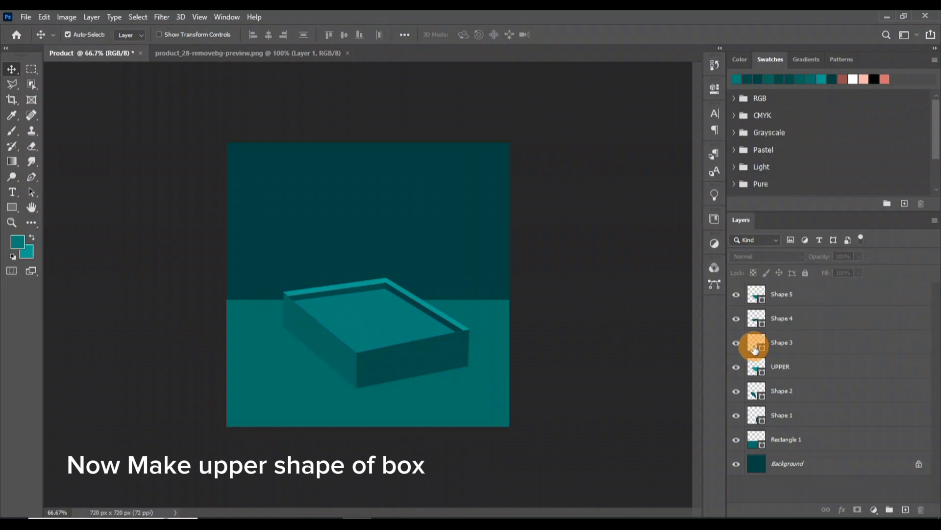
# Draw a narrow slanted dark teal bar on the recessed top panel with the Pen tool, about 152 × 45 px
pyautogui.click(9, 208)
pyautogui.click(31, 178)
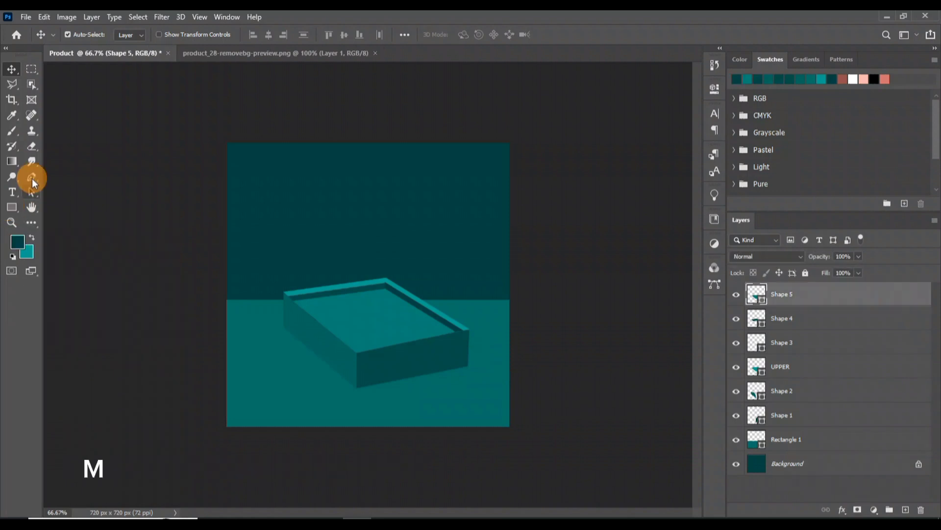
pyautogui.click(340, 317)
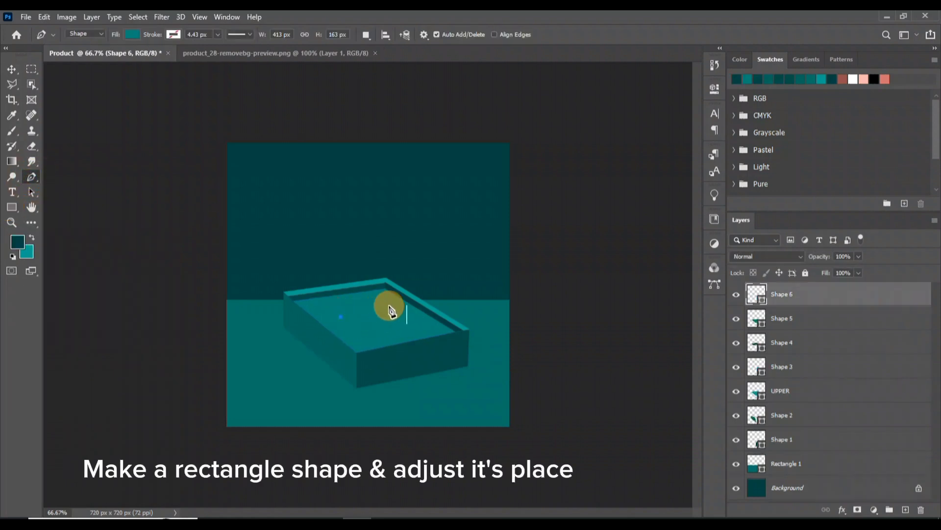
pyautogui.click(343, 323)
pyautogui.click(832, 300)
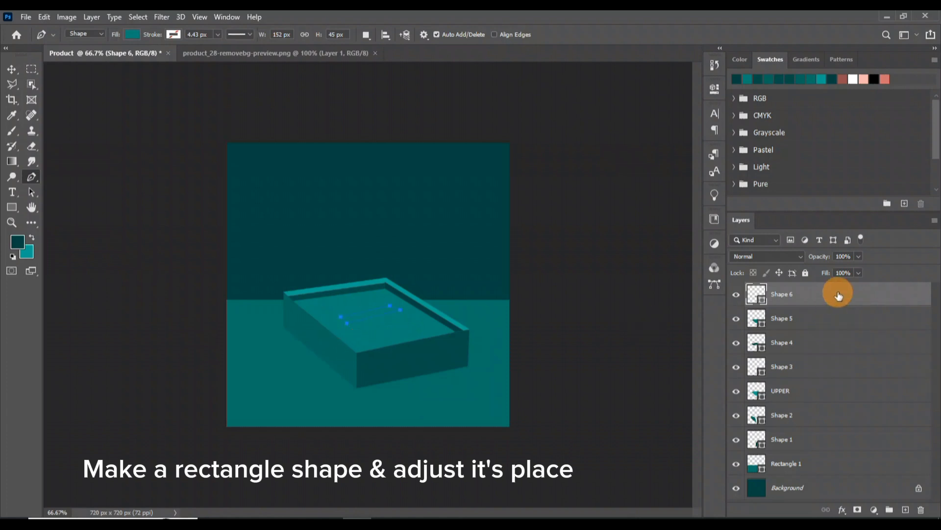
pyautogui.press('v')
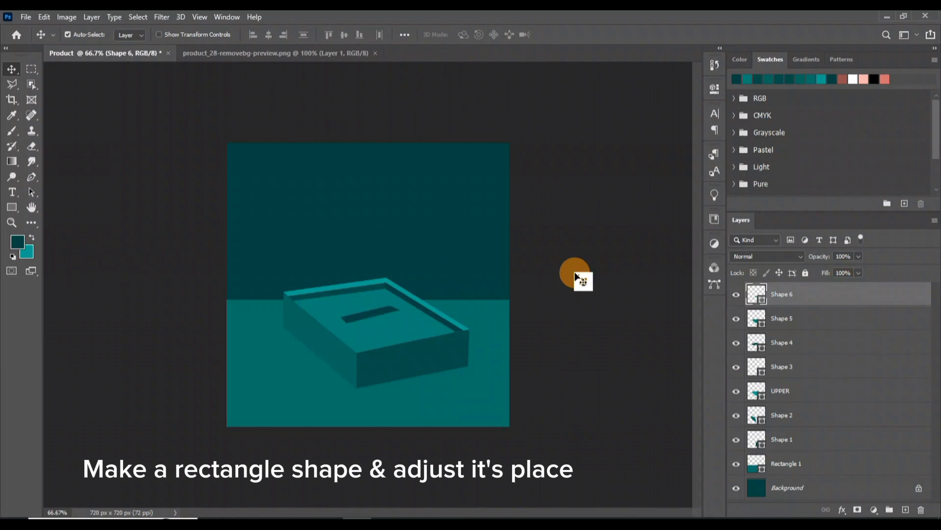
# Free-transform the dark bar on the top panel, extending its right end outward
pyautogui.hotkey('ctrl', 't')
pyautogui.moveTo(400, 310)
pyautogui.mouseDown()
pyautogui.moveTo(401, 321)
pyautogui.moveTo(410, 315)
pyautogui.mouseUp()
pyautogui.press('Return')
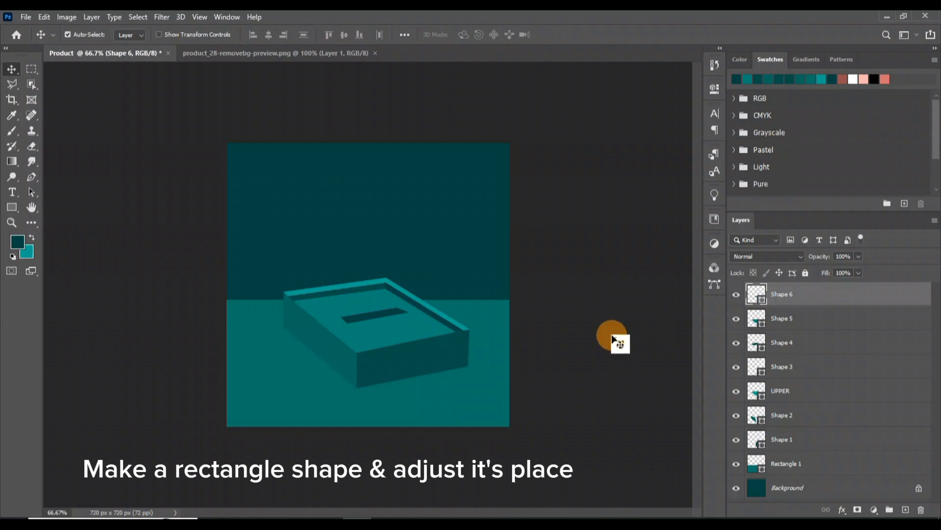
# Clip a new layer to the recessed top panel and brush dark teal shading around its edges at 40% opacity
pyautogui.click(613, 340)
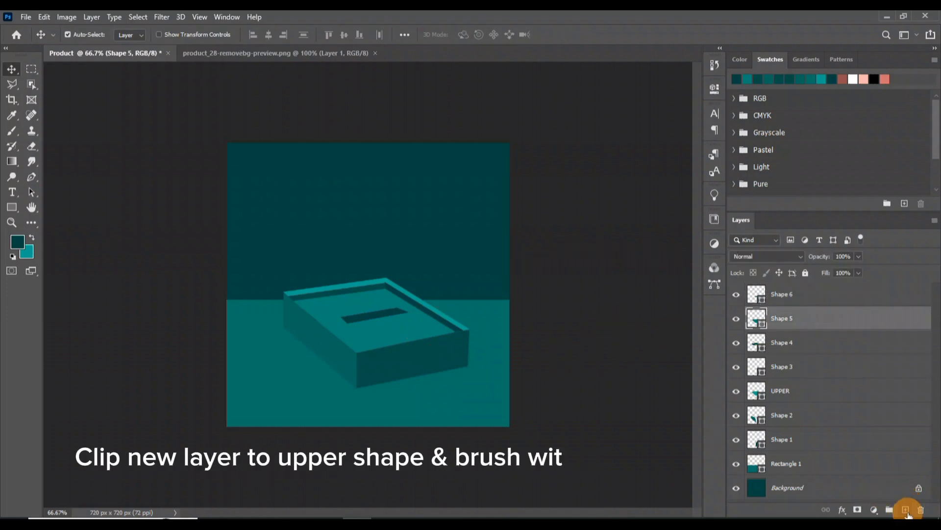
pyautogui.hotkey('ctrl', 'alt', 'g')
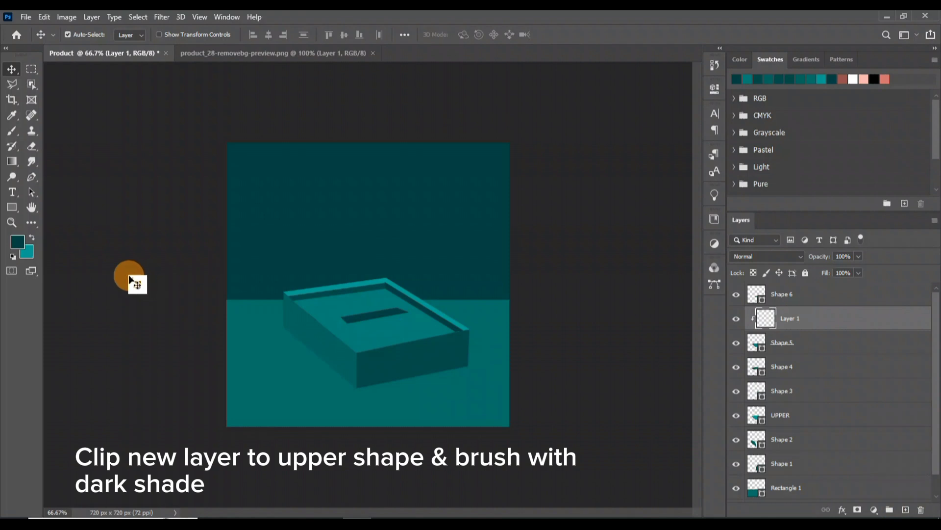
pyautogui.click(11, 133)
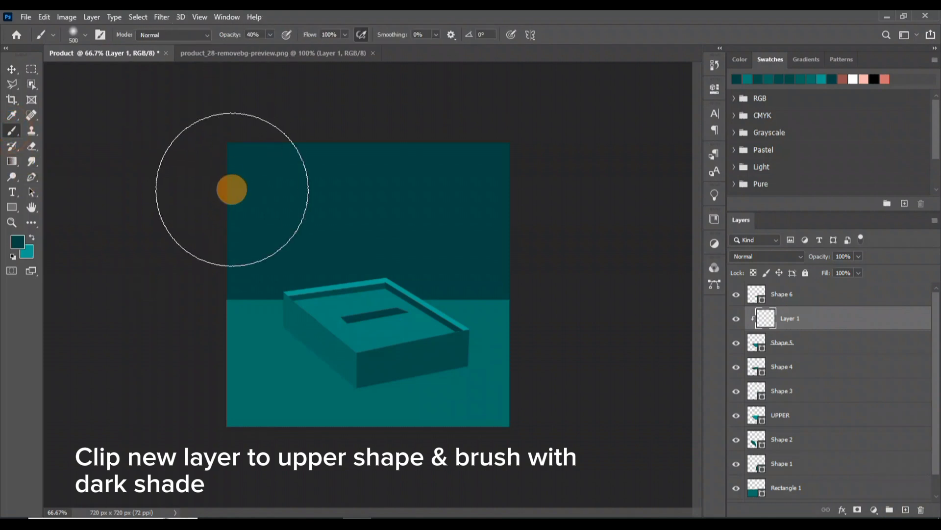
pyautogui.moveTo(276, 331)
pyautogui.mouseDown()
pyautogui.moveTo(301, 317)
pyautogui.moveTo(305, 334)
pyautogui.moveTo(295, 335)
pyautogui.moveTo(299, 324)
pyautogui.moveTo(342, 354)
pyautogui.moveTo(344, 366)
pyautogui.moveTo(454, 350)
pyautogui.mouseUp()
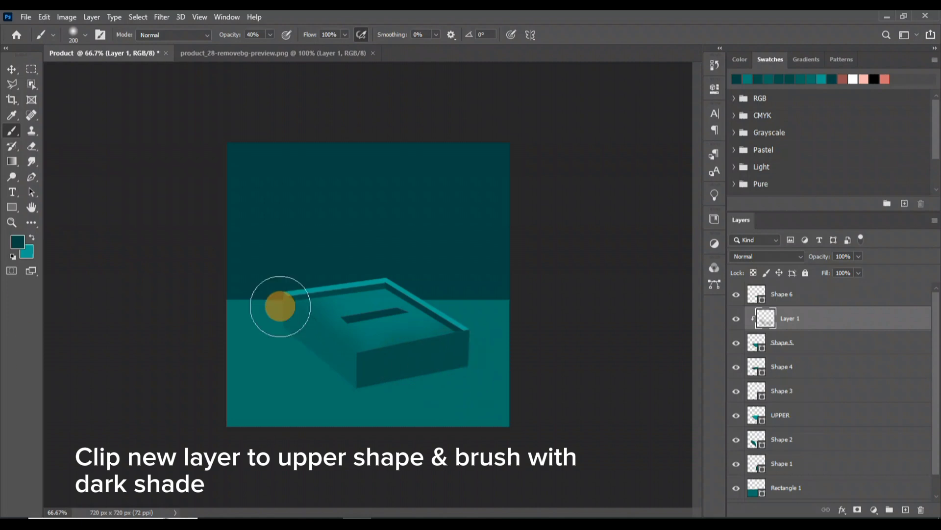
pyautogui.click(368, 337)
pyautogui.click(356, 375)
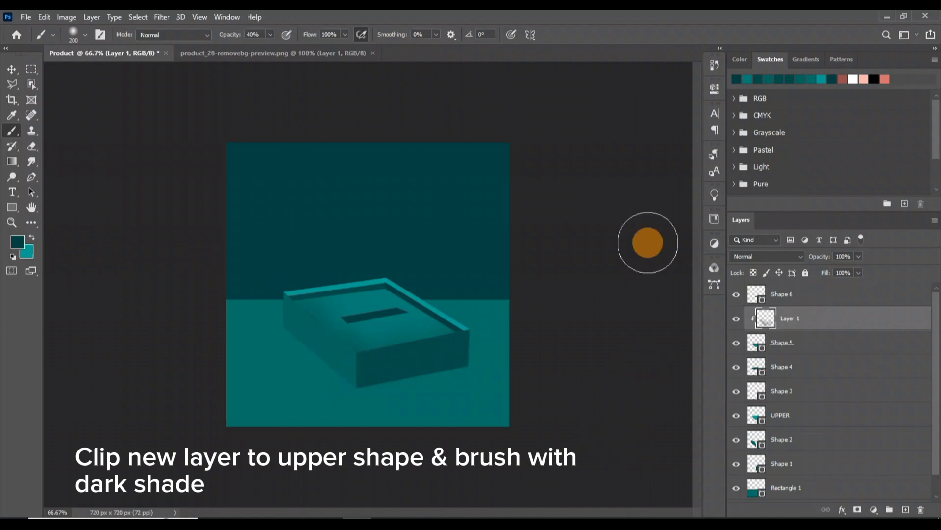
pyautogui.press('v')
pyautogui.click(598, 300)
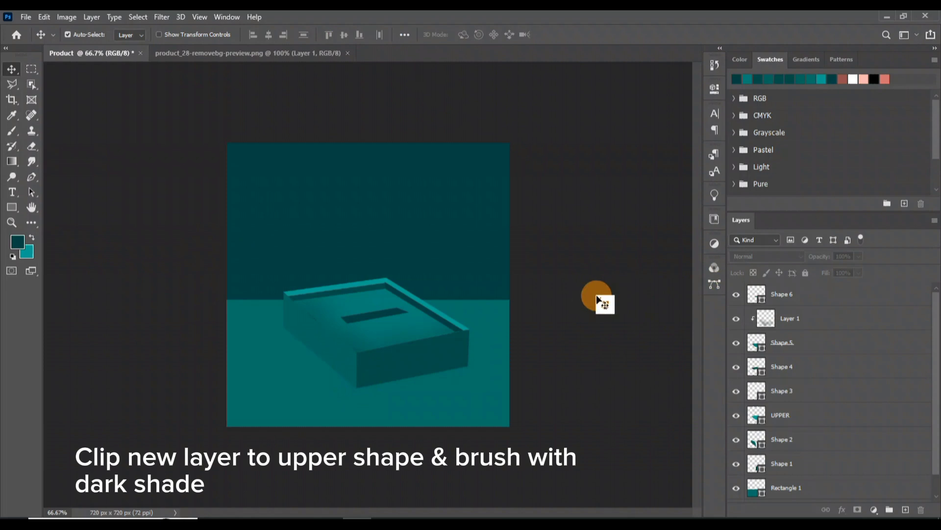
# Clip a new layer to the box's left side shape and brush bright teal highlights along its upper part
pyautogui.click(321, 344)
pyautogui.click(905, 509)
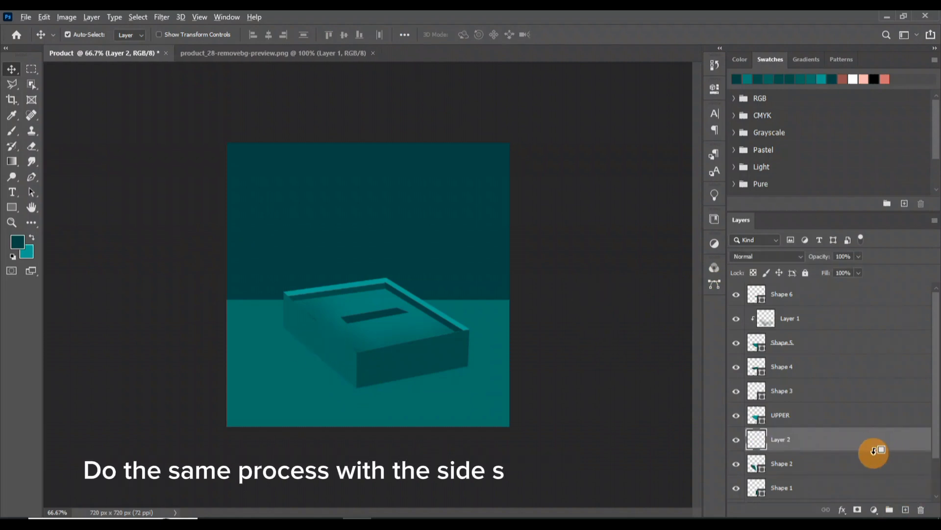
pyautogui.keyDown('alt'); pyautogui.click(874, 451); pyautogui.keyUp('alt')
pyautogui.press('x')
pyautogui.click(13, 141)
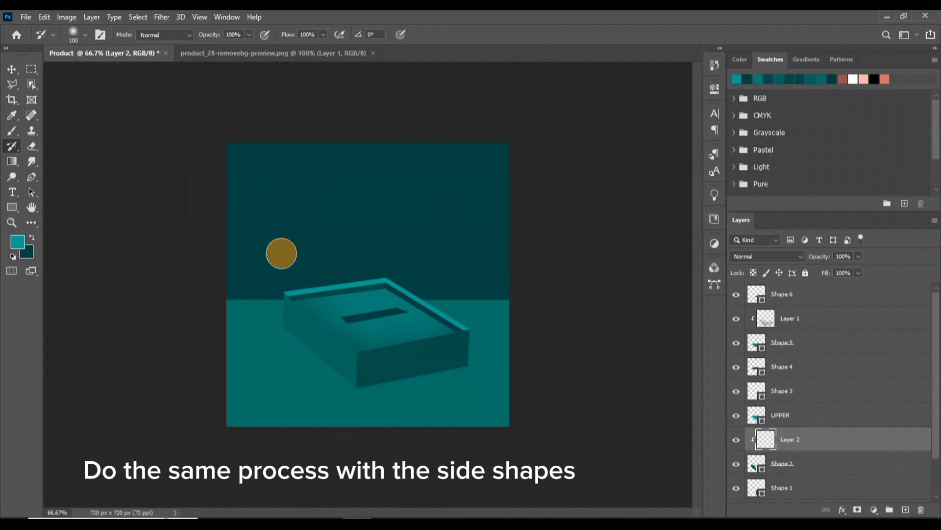
pyautogui.click(249, 34)
pyautogui.moveTo(211, 51); pyautogui.dragTo(210, 51)
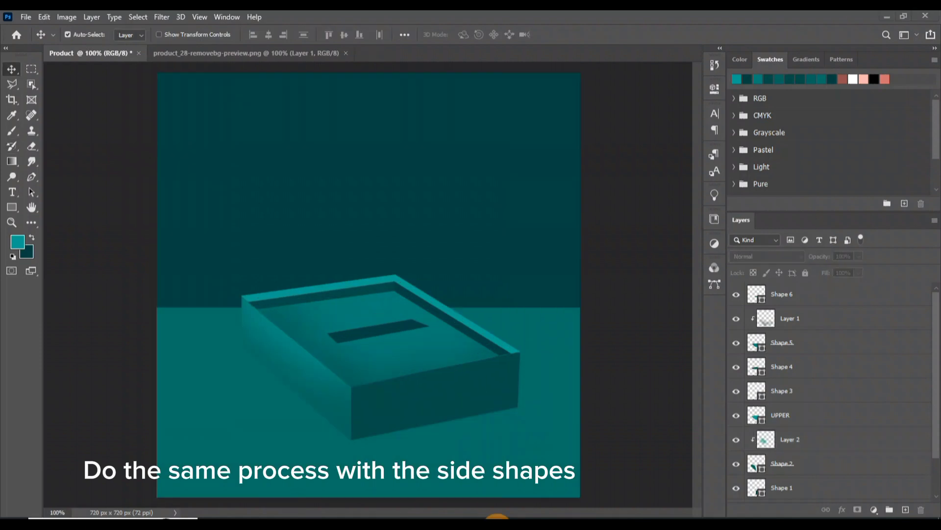
# Clip a new layer to the box's front side shape and brush soft bright teal highlights onto it
pyautogui.click(483, 385)
pyautogui.click(906, 509)
pyautogui.moveTo(936, 416); pyautogui.dragTo(936, 455)
pyautogui.keyDown('alt'); pyautogui.click(846, 444); pyautogui.keyUp('alt')
pyautogui.click(13, 135)
pyautogui.moveTo(485, 323)
pyautogui.mouseDown()
pyautogui.moveTo(389, 349)
pyautogui.moveTo(283, 420)
pyautogui.mouseUp()
pyautogui.moveTo(345, 353); pyautogui.dragTo(509, 352)
pyautogui.press('v')
pyautogui.click(612, 331)
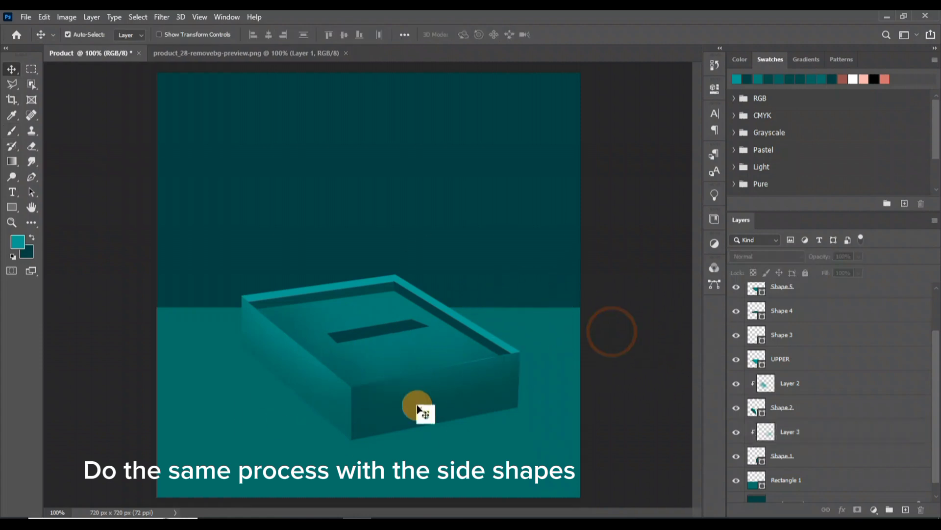
# Duplicate both side shapes and move the original Shape 2 layer directly above Shape 1, beneath the copies
pyautogui.click(422, 402)
pyautogui.moveTo(937, 393); pyautogui.dragTo(925, 421)
pyautogui.click(448, 417)
pyautogui.click(824, 398)
pyautogui.hotkey('ctrl', 'j')
pyautogui.scroll(-1, 935, 410)
pyautogui.click(478, 402)
pyautogui.hotkey('ctrl', 'j')
pyautogui.click(816, 468)
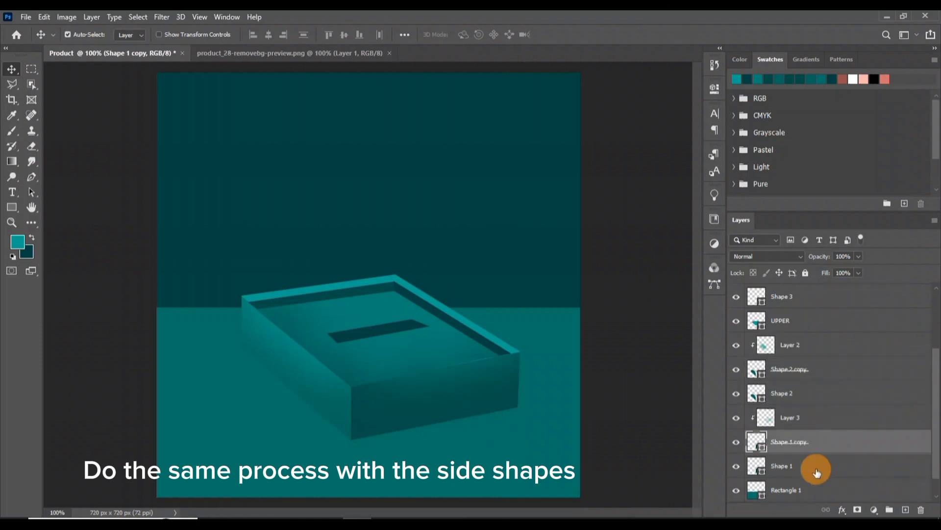
pyautogui.click(809, 392)
pyautogui.moveTo(816, 396); pyautogui.dragTo(836, 450)
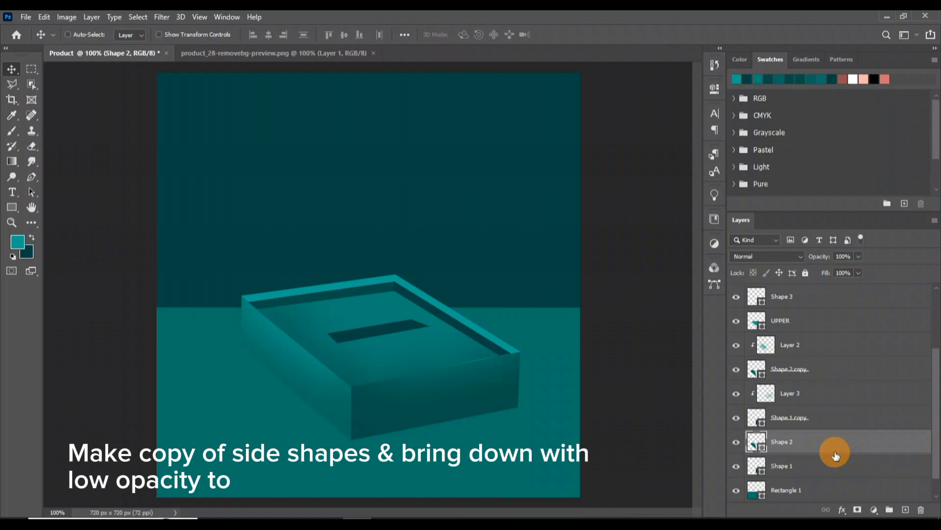
# Move the original Shape 1 and Shape 2 down below the box and lower their opacity as a faint shadow
pyautogui.hotkey('ctrl', 't')
pyautogui.keyDown('shift'); pyautogui.click(823, 472); pyautogui.keyUp('shift')
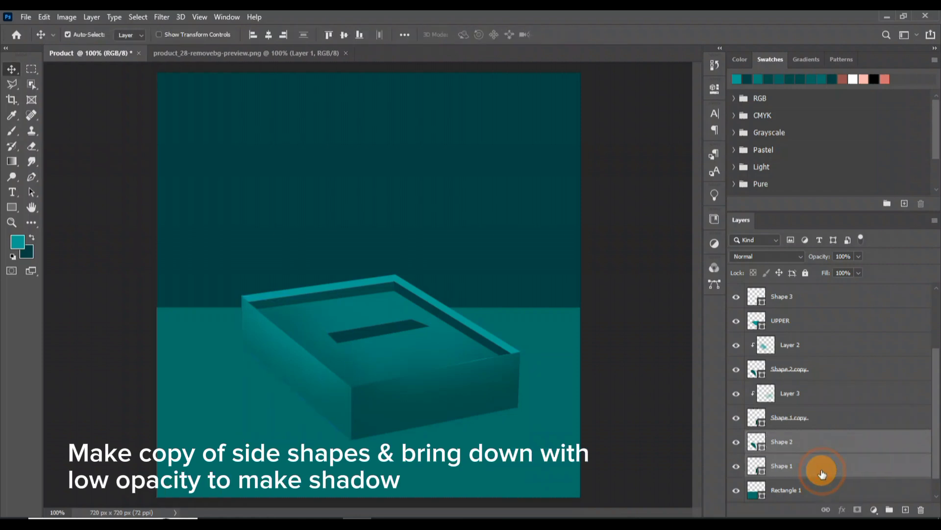
pyautogui.moveTo(418, 388); pyautogui.dragTo(422, 421)
pyautogui.doubleClick(423, 421)
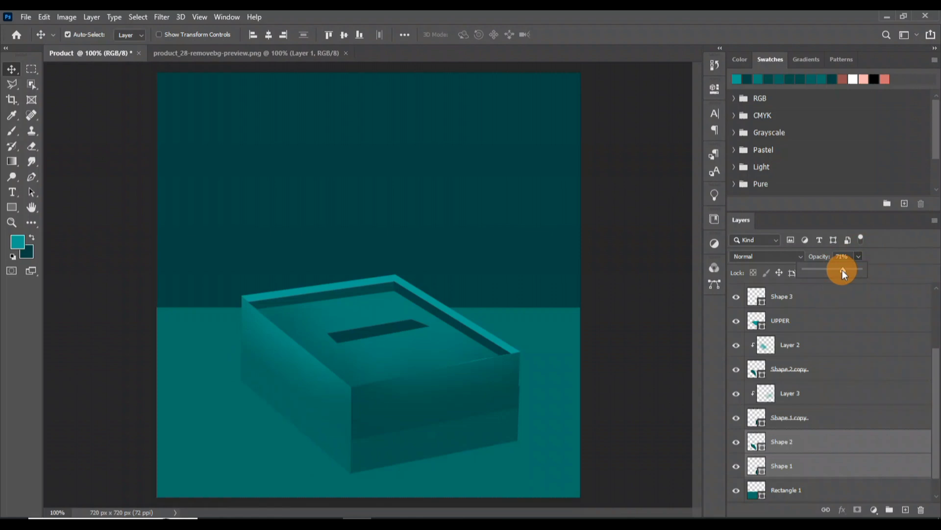
pyautogui.click(669, 384)
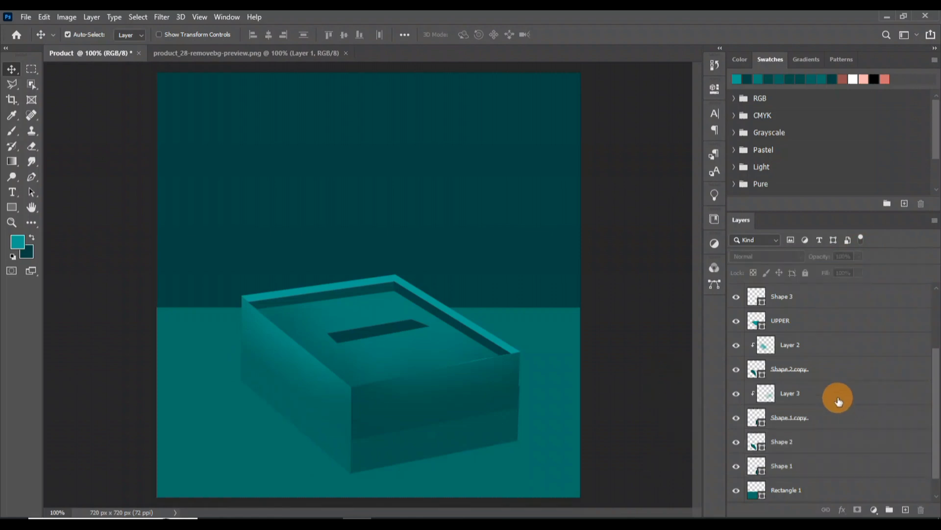
# Duplicate the UPPER shape, place the original beneath the side shape copies and fill it with black
pyautogui.click(831, 325)
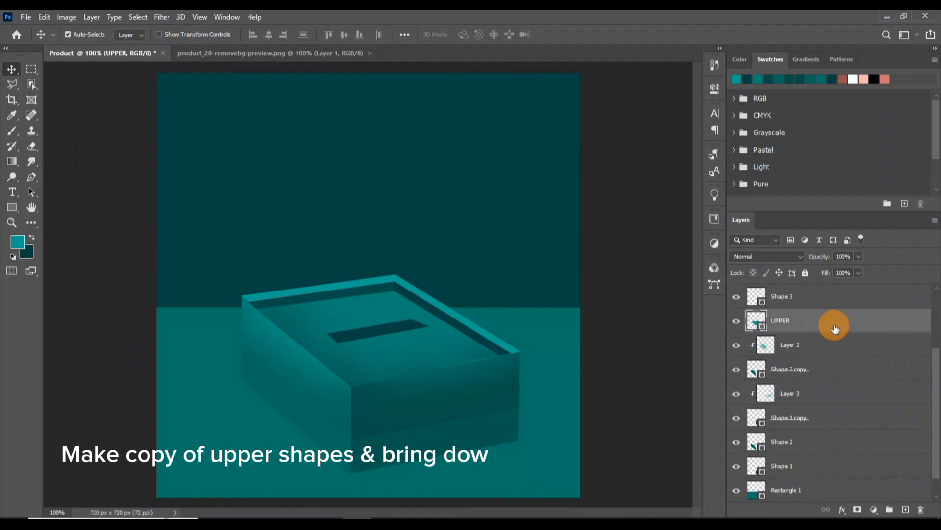
pyautogui.moveTo(837, 326); pyautogui.dragTo(847, 456)
pyautogui.click(875, 79)
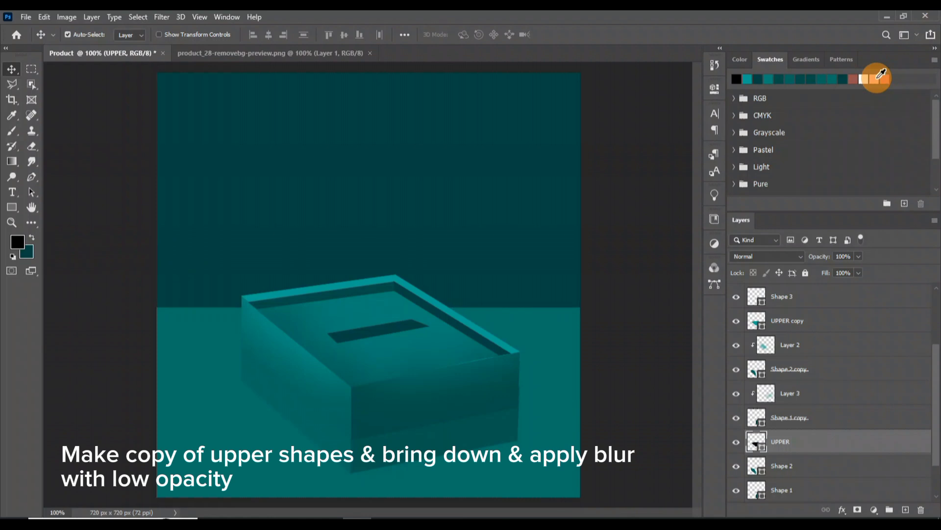
# Free-transform the black UPPER shape down under the box, stretching it slightly past the base edges
pyautogui.hotkey('ctrl', 't')
pyautogui.moveTo(416, 308); pyautogui.dragTo(413, 363)
pyautogui.moveTo(381, 440); pyautogui.dragTo(381, 445)
pyautogui.moveTo(239, 391); pyautogui.dragTo(236, 391)
pyautogui.moveTo(525, 389); pyautogui.dragTo(523, 385)
pyautogui.press('Return')
# Apply a 5.0-pixel Gaussian Blur to the black shape as a smart filter and reduce its opacity
pyautogui.click(162, 16)
pyautogui.moveTo(178, 154)
pyautogui.click(331, 192)
pyautogui.press('Return')
pyautogui.moveTo(744, 310); pyautogui.dragTo(738, 311)
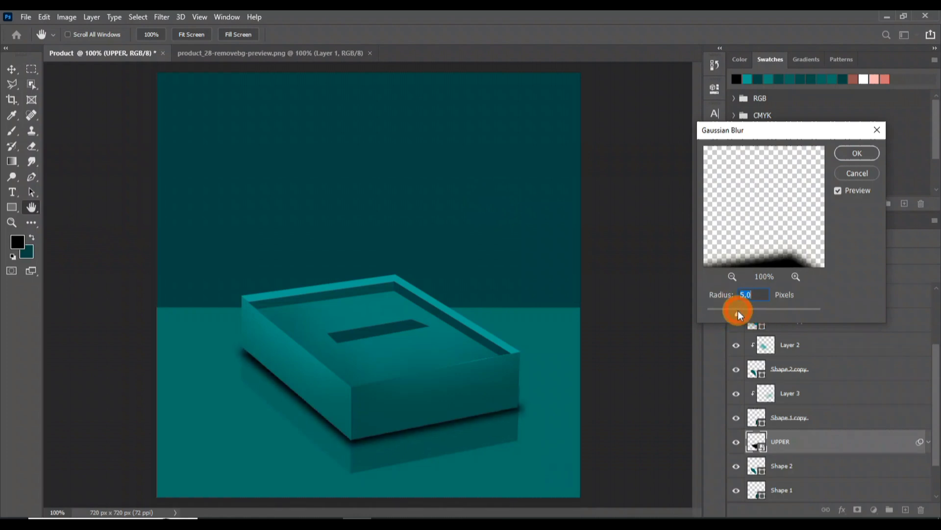
pyautogui.click(857, 153)
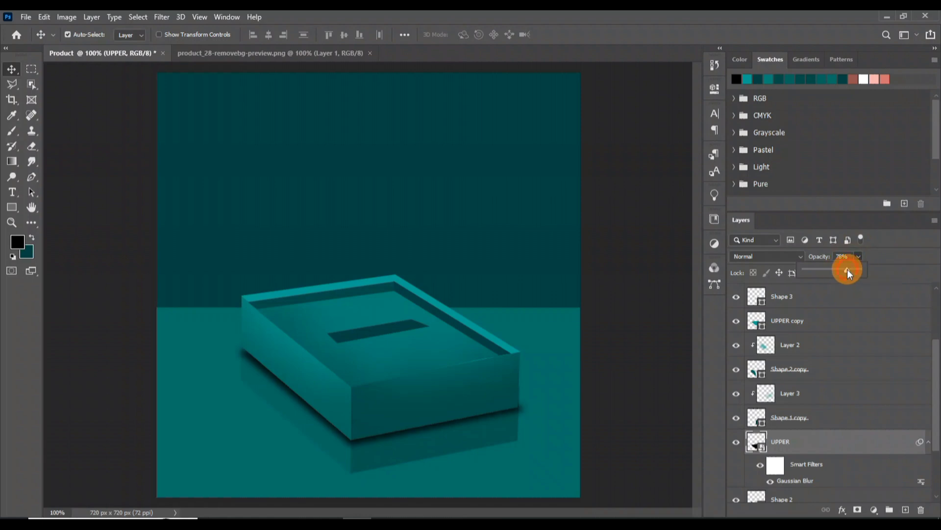
pyautogui.click(615, 378)
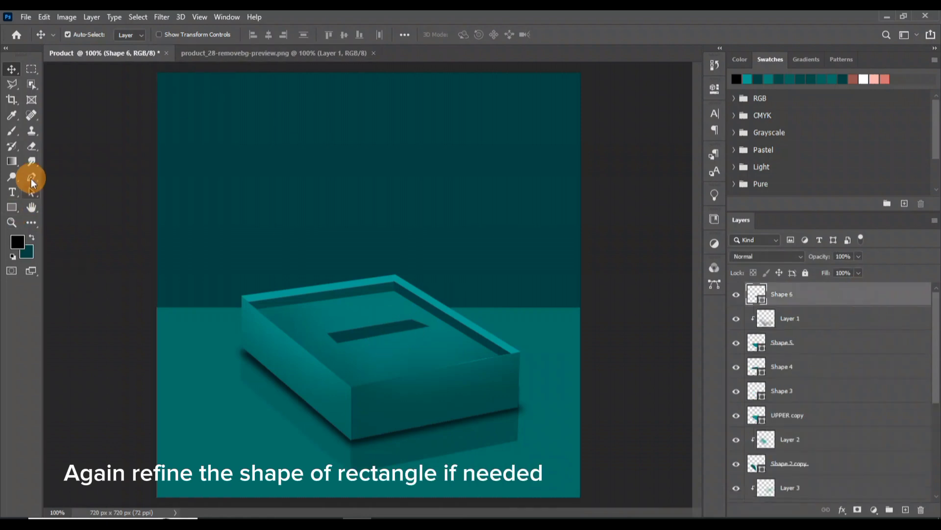
# Redraw the dark teal slot on the top panel with the Pen tool, about 169 × 43 px, and delete the old Shape 6
pyautogui.click(32, 182)
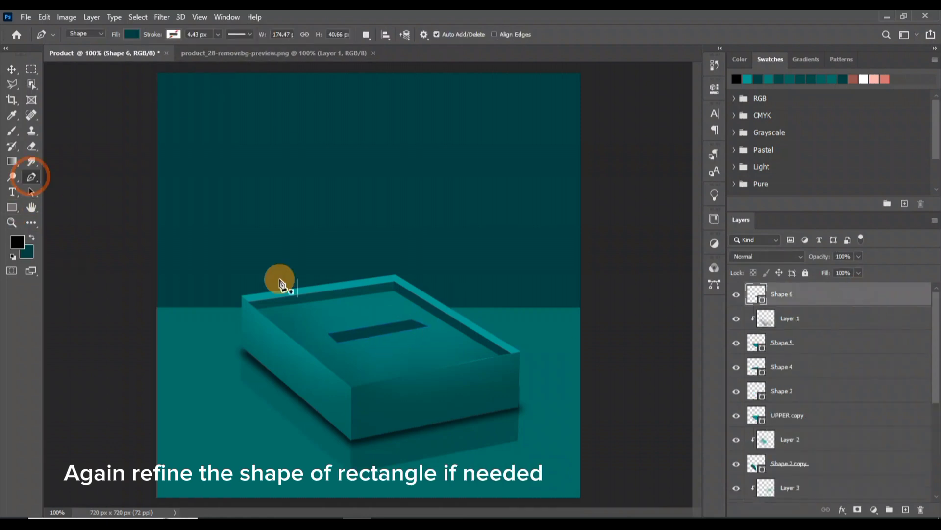
pyautogui.click(327, 334)
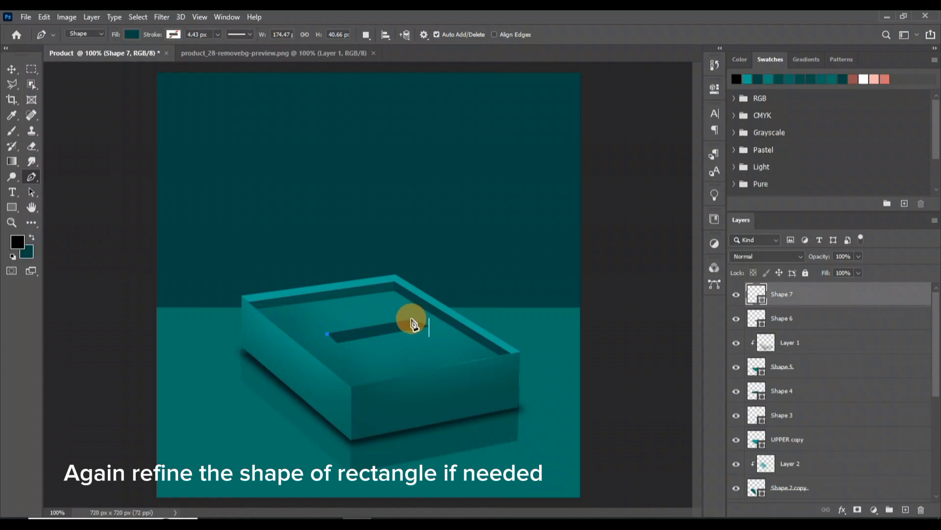
pyautogui.click(426, 327)
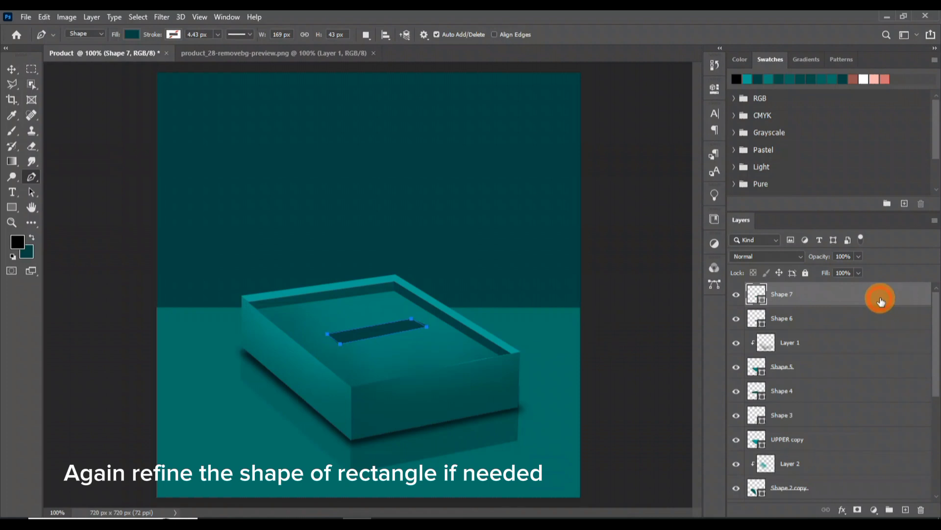
pyautogui.press('v')
pyautogui.click(657, 338)
pyautogui.moveTo(844, 319); pyautogui.dragTo(921, 510)
pyautogui.click(847, 294)
# Bring the ring from the product_28 PNG into the box design and scale it to about 156 × 195 px over the slot
pyautogui.click(276, 57)
pyautogui.moveTo(399, 211); pyautogui.dragTo(387, 301)
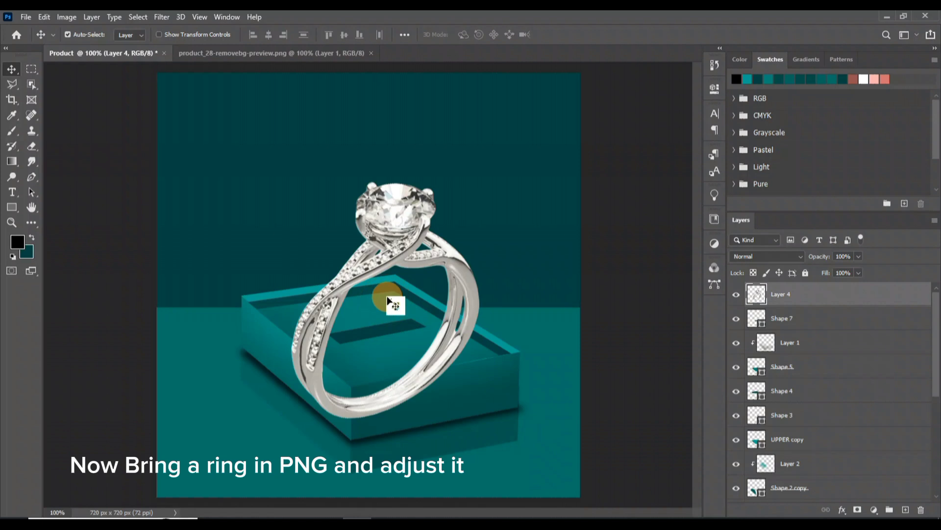
pyautogui.hotkey('ctrl', 't')
pyautogui.moveTo(387, 420); pyautogui.dragTo(380, 307)
pyautogui.moveTo(403, 223); pyautogui.dragTo(424, 236)
pyautogui.moveTo(372, 271); pyautogui.dragTo(381, 269)
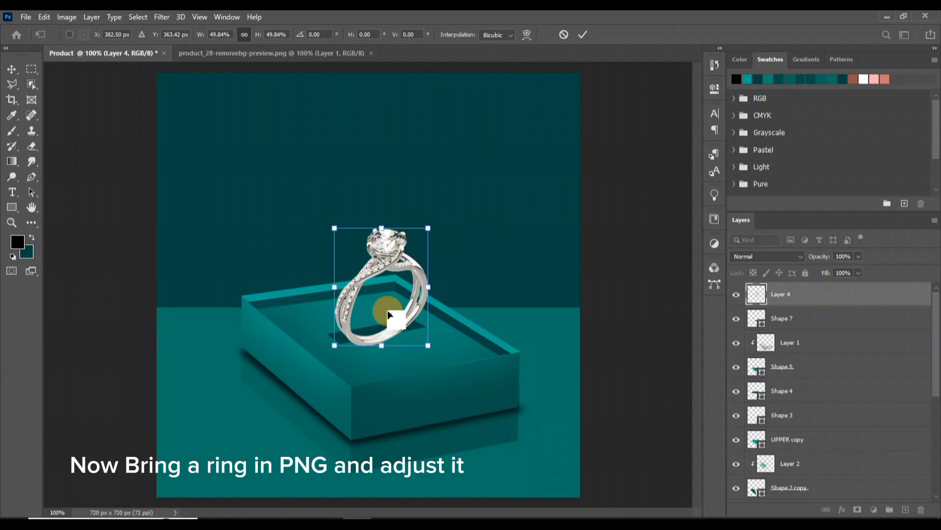
pyautogui.moveTo(426, 225); pyautogui.dragTo(428, 226)
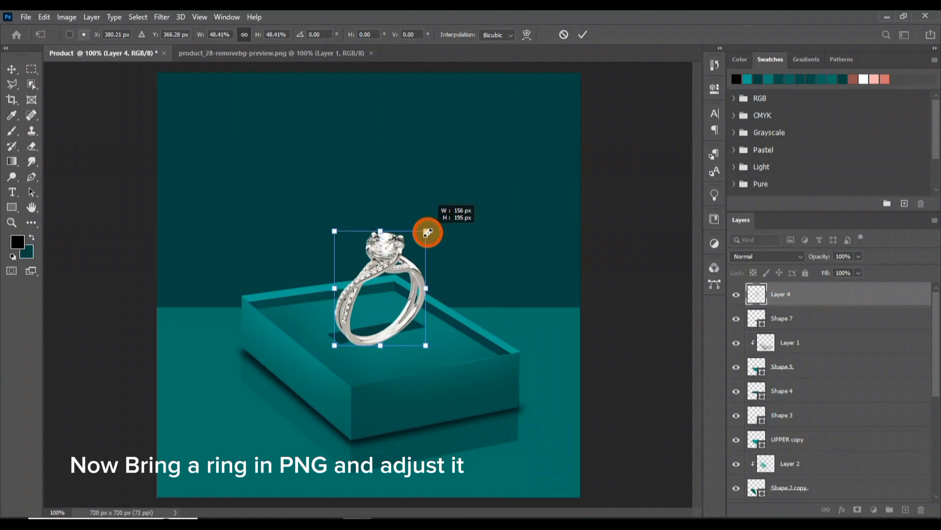
# Load the slot's outline as a selection and add an inverted layer mask from it to the ring layer
pyautogui.click(858, 301)
pyautogui.keyDown('ctrl'); pyautogui.click(756, 320); pyautogui.keyUp('ctrl')
pyautogui.click(787, 297)
pyautogui.click(858, 510)
pyautogui.hotkey('ctrl', 'i')
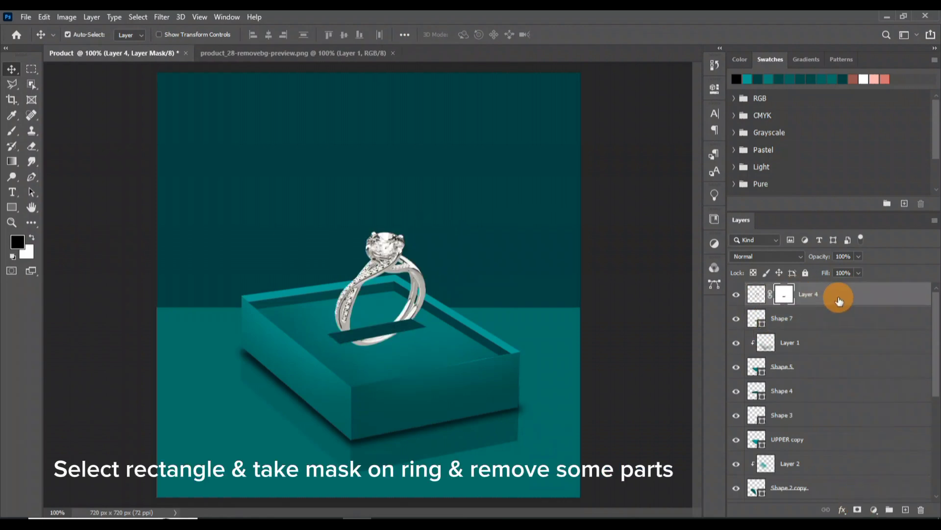
# Paint black on the ring's mask with a 100% opacity brush to hide the band's bottom below the slot
pyautogui.click(12, 131)
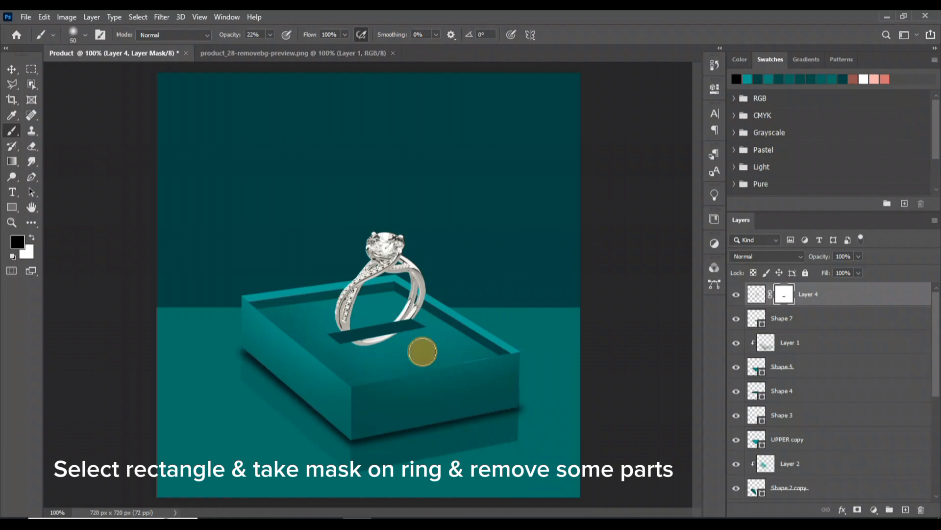
pyautogui.click(270, 35)
pyautogui.moveTo(265, 52); pyautogui.dragTo(328, 51)
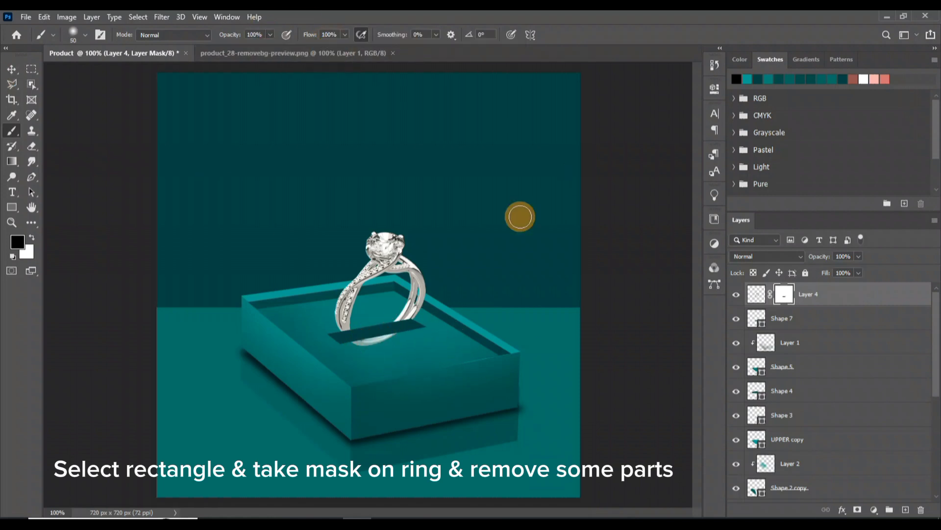
# Restore the band inside the slot by painting white on the ring's mask within the slot selection, then deselect
pyautogui.press('x')
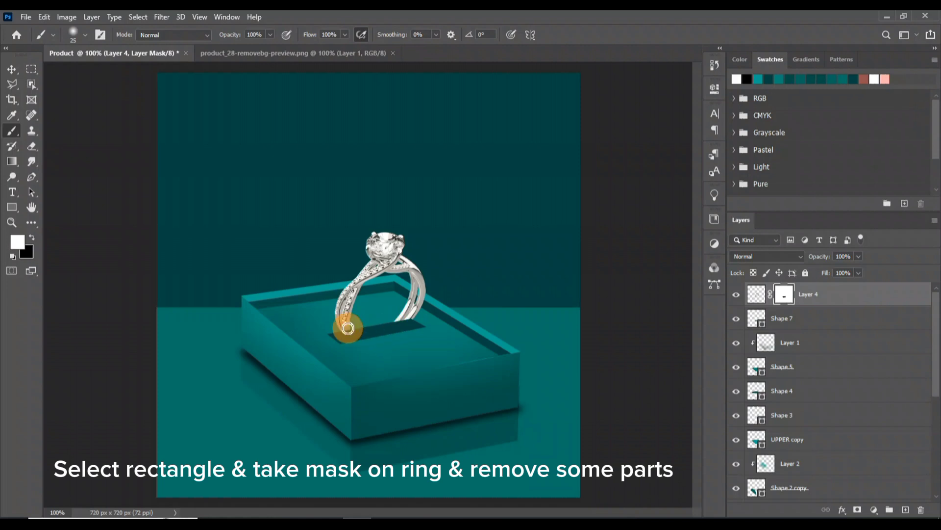
pyautogui.keyDown('ctrl'); pyautogui.click(755, 321); pyautogui.keyUp('ctrl')
pyautogui.moveTo(343, 321)
pyautogui.mouseDown()
pyautogui.moveTo(364, 342)
pyautogui.moveTo(405, 319)
pyautogui.moveTo(351, 331)
pyautogui.mouseUp()
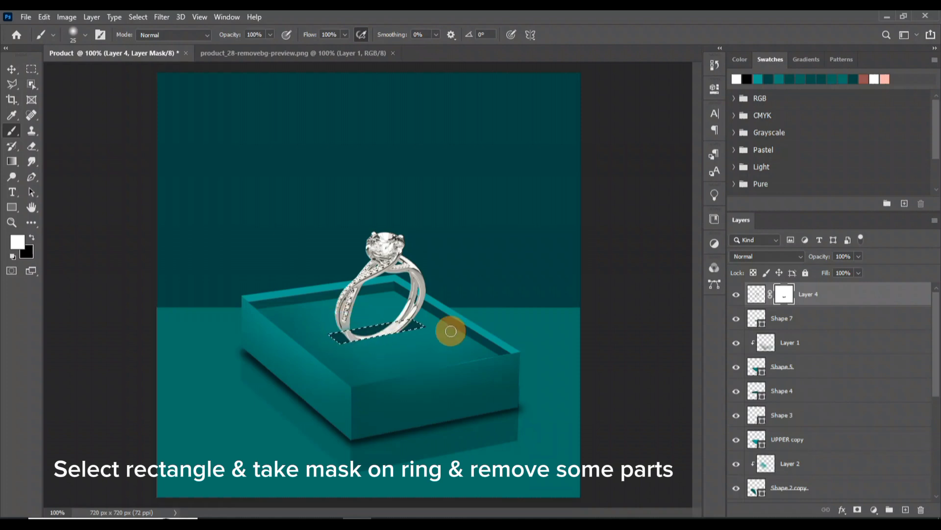
pyautogui.hotkey('ctrl', 'd')
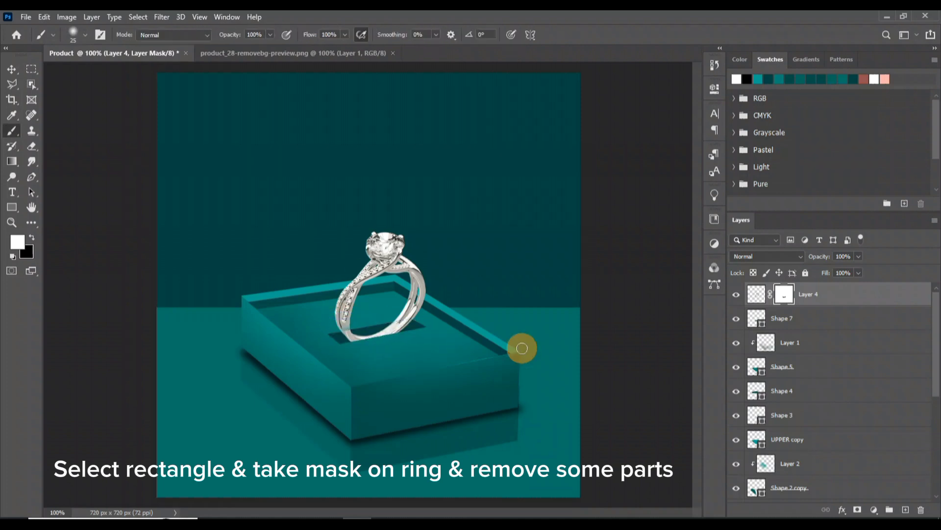
# Move the ring about 3 px right and 11 px down into the slot and mask off its protruding bottom
pyautogui.hotkey('ctrl', 't')
pyautogui.moveTo(389, 254); pyautogui.dragTo(393, 259)
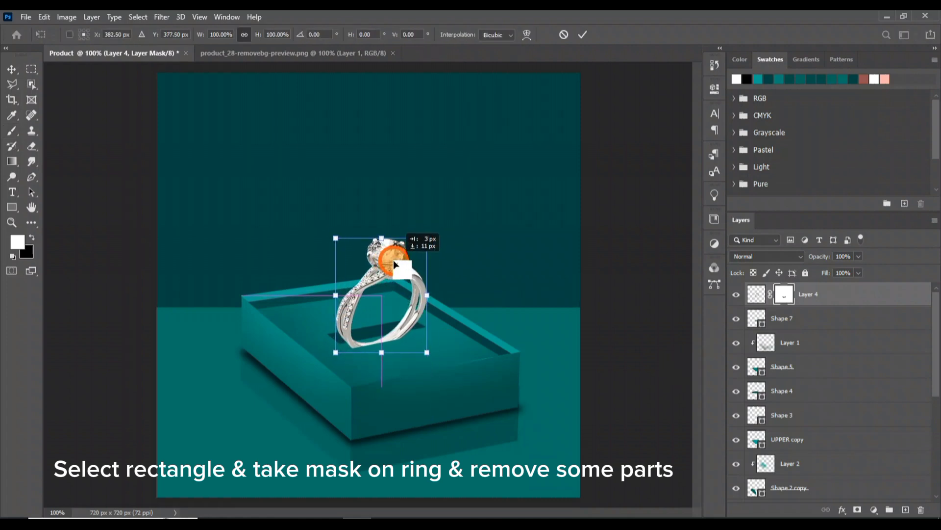
pyautogui.click(758, 319)
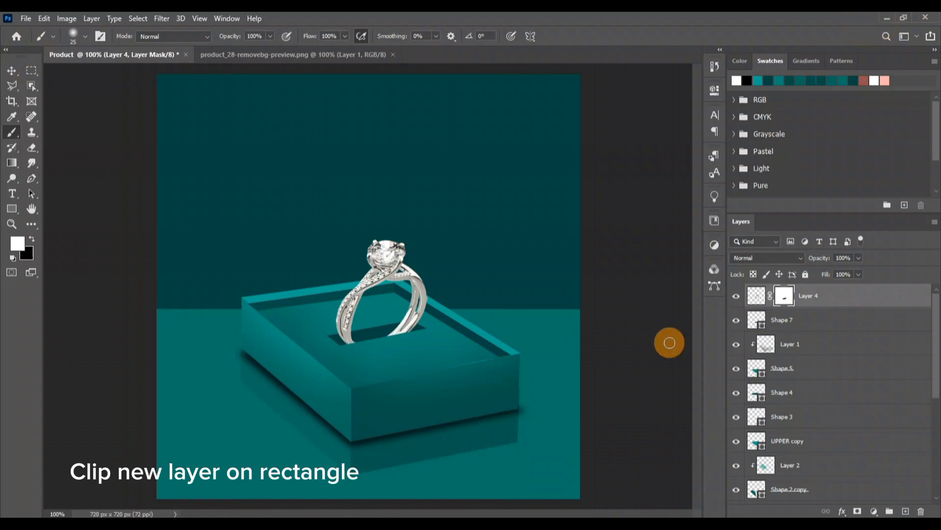
# Clip a new layer to the slot shape and shade the slot around the band with black at 23% brush opacity
pyautogui.click(809, 319)
pyautogui.click(906, 511)
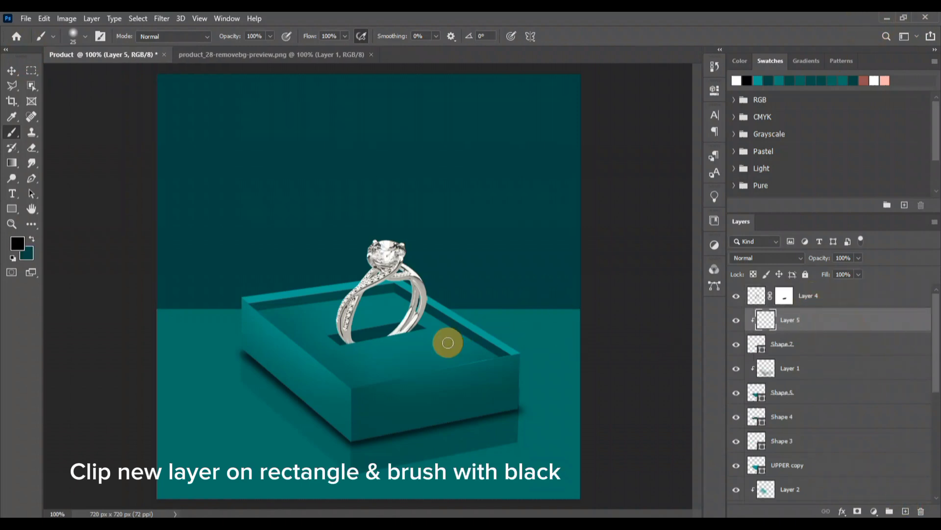
pyautogui.click(400, 325)
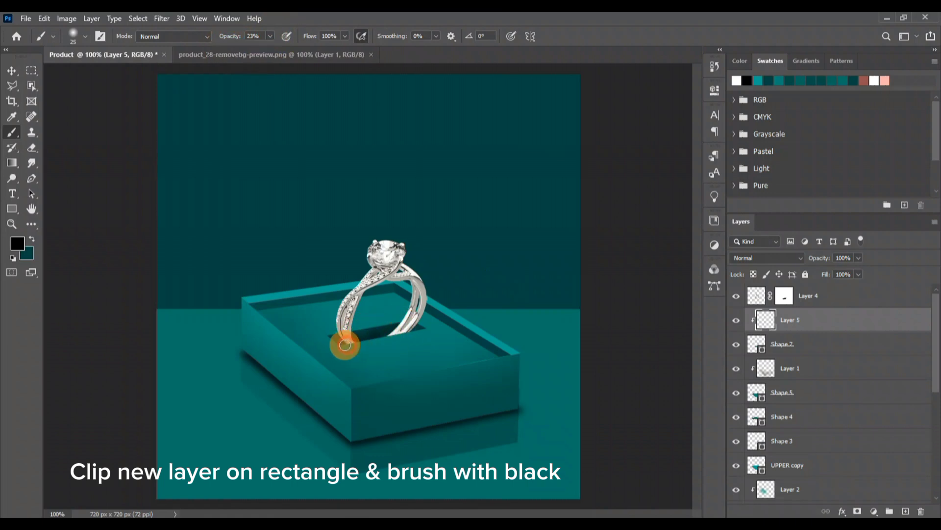
pyautogui.moveTo(417, 332); pyautogui.dragTo(388, 335)
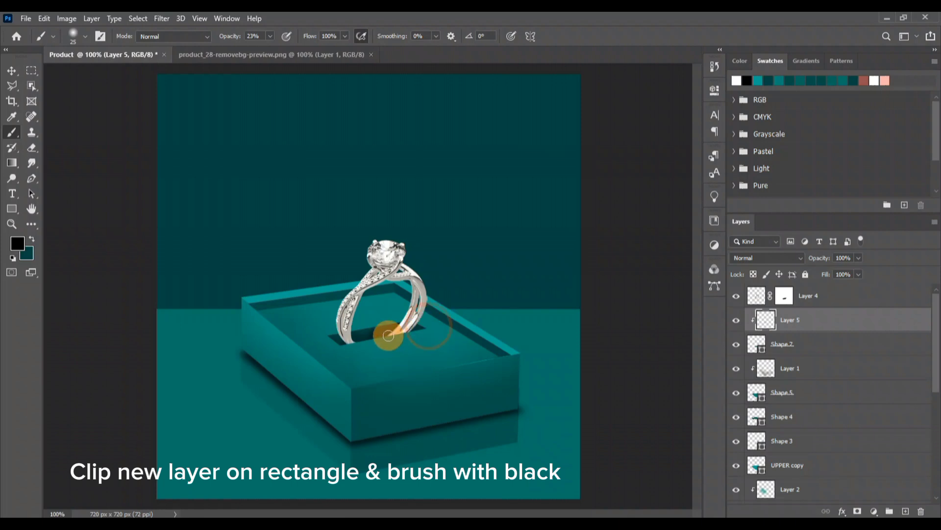
pyautogui.click(382, 323)
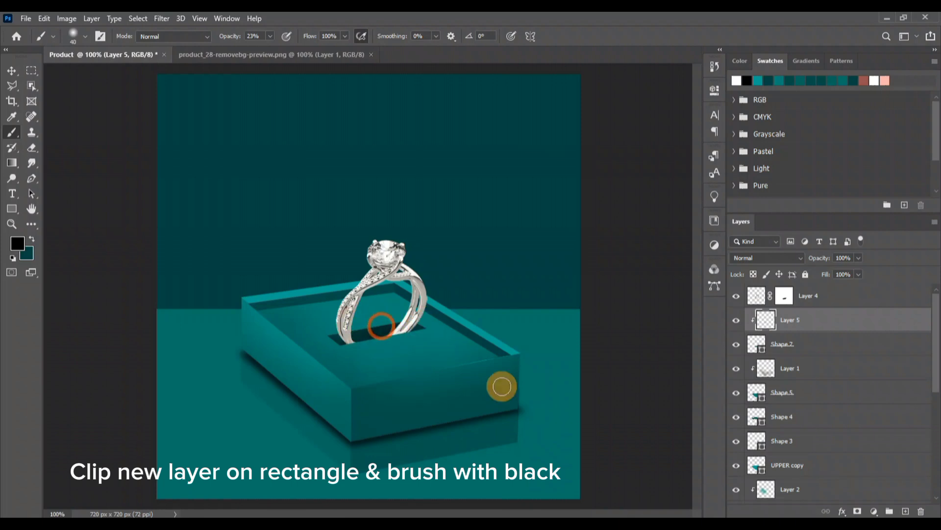
pyautogui.press('v')
pyautogui.click(632, 396)
# Group all the box layers from Layer 1 down to Shape 1 and name the group box
pyautogui.click(816, 301)
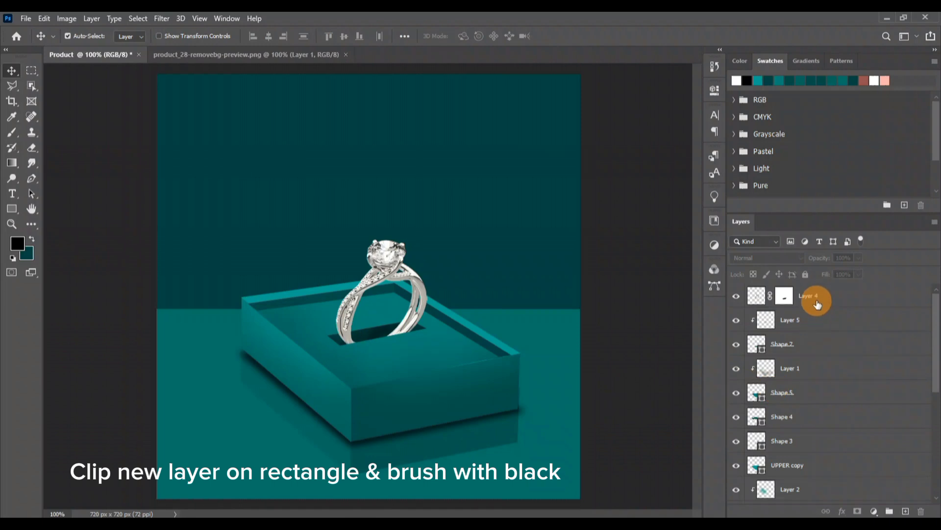
pyautogui.moveTo(935, 354); pyautogui.dragTo(935, 326)
pyautogui.click(841, 321)
pyautogui.click(819, 349)
pyautogui.click(825, 365)
pyautogui.moveTo(935, 323); pyautogui.dragTo(925, 435)
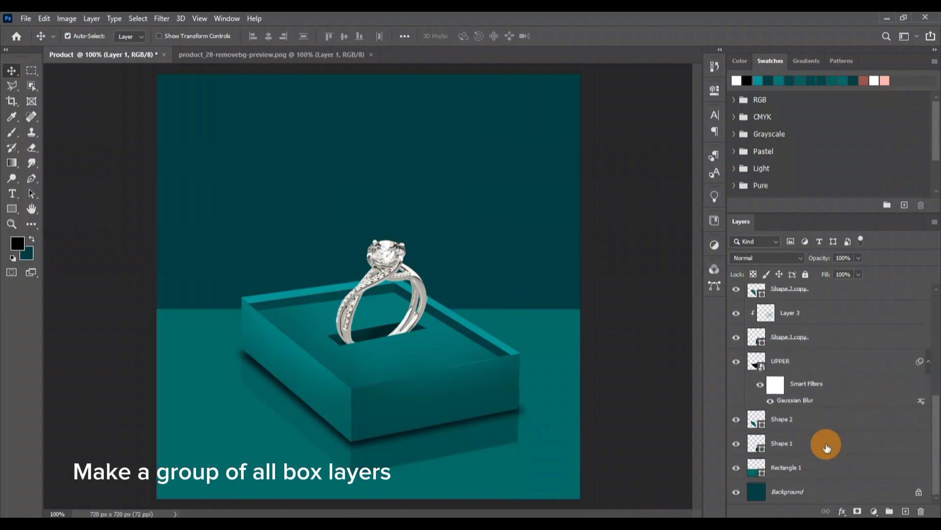
pyautogui.keyDown('shift'); pyautogui.click(828, 444); pyautogui.keyUp('shift')
pyautogui.click(888, 511)
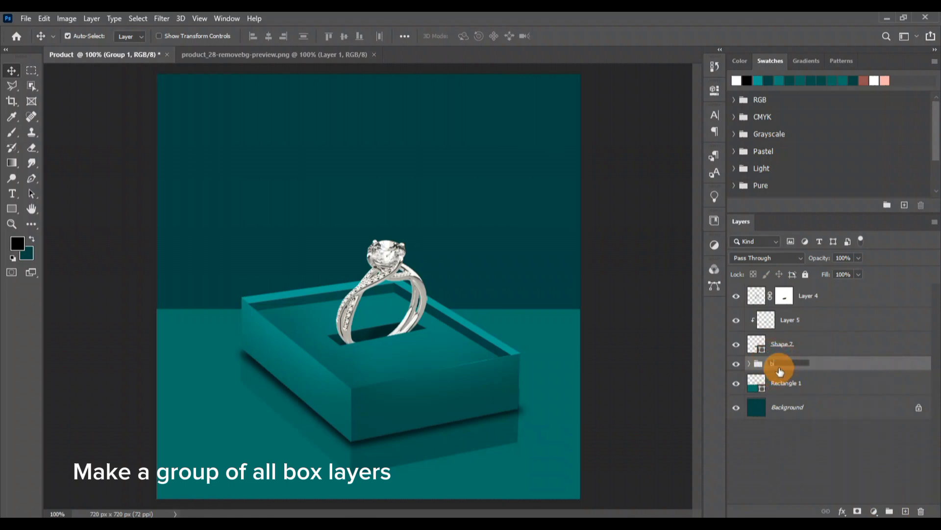
pyautogui.press('Return')
pyautogui.click(615, 341)
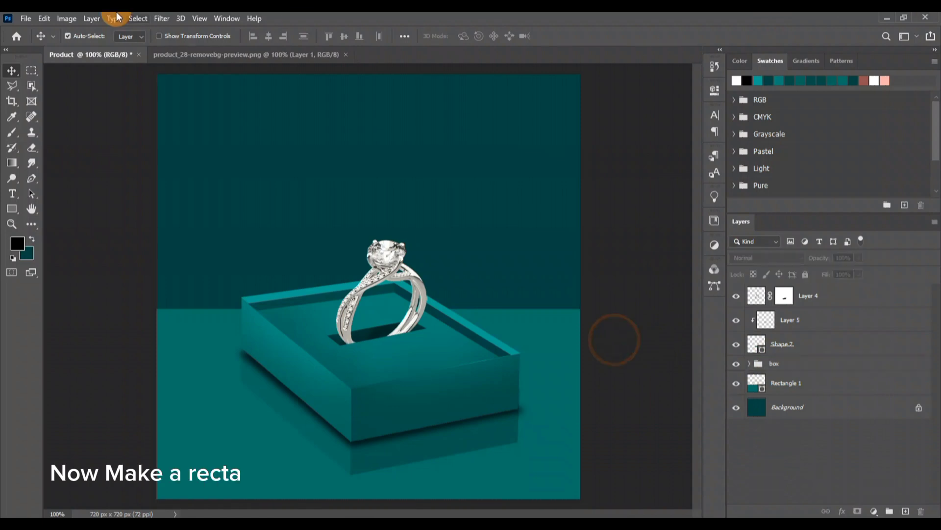
# Draw a thin white rectangle as a light bar and rotate it diagonally across the backdrop behind the box's left side
pyautogui.click(871, 81)
pyautogui.click(12, 208)
pyautogui.moveTo(216, 134); pyautogui.dragTo(221, 307)
pyautogui.click(679, 84)
pyautogui.press('v')
pyautogui.hotkey('ctrl', 't')
pyautogui.moveTo(322, 146); pyautogui.dragTo(295, 194)
pyautogui.moveTo(241, 95); pyautogui.dragTo(292, 172)
pyautogui.press('Return')
# Apply an Outer Glow effect to the diagonal white bar, keeping only one copy of it
pyautogui.hotkey('ctrl', 'j')
pyautogui.moveTo(883, 294); pyautogui.dragTo(921, 511)
pyautogui.doubleClick(851, 300)
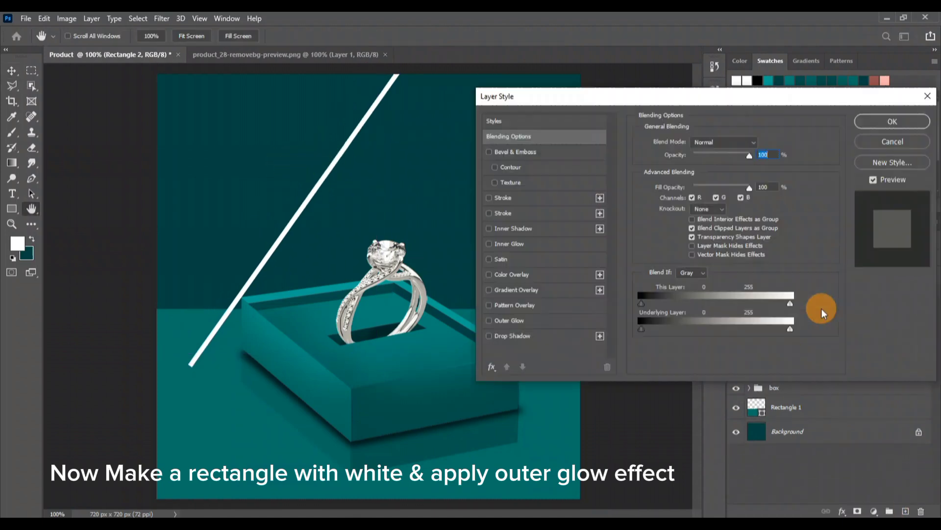
pyautogui.click(542, 318)
pyautogui.press('Return')
# Duplicate the glowing bar three times and space the copies parallel to it toward the canvas's upper-left corner
pyautogui.hotkey('ctrl', 'j')
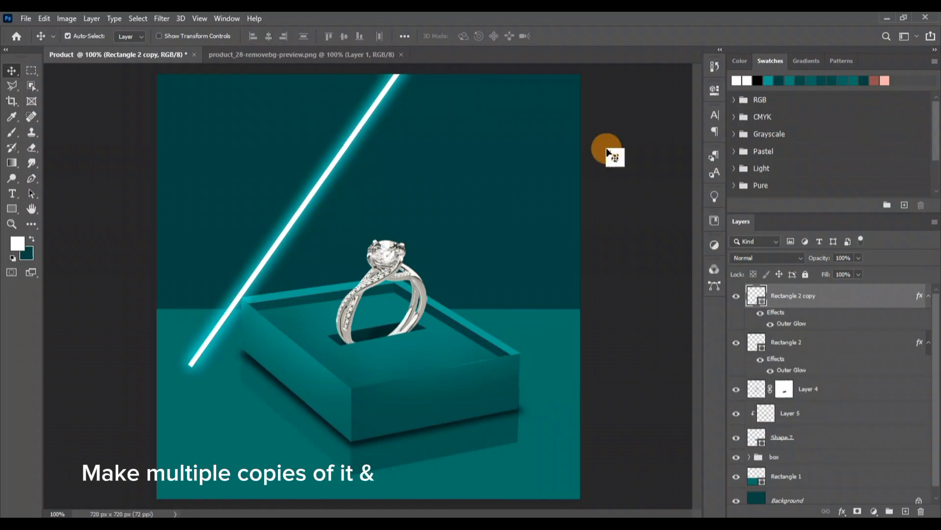
pyautogui.click(928, 344)
pyautogui.click(928, 296)
pyautogui.moveTo(334, 142); pyautogui.dragTo(252, 109)
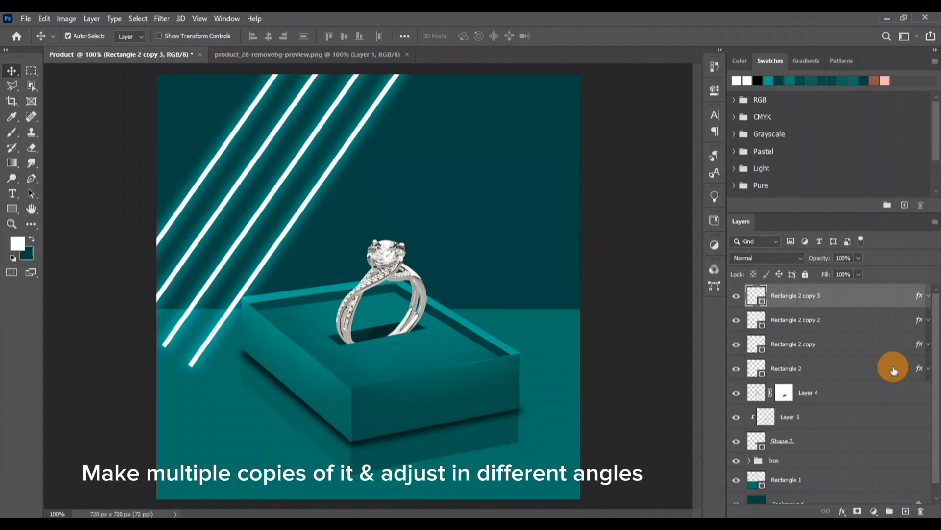
# Group the four glowing bars and place the group beneath the floor rectangle, directly above the background
pyautogui.keyDown('shift'); pyautogui.click(856, 364); pyautogui.keyUp('shift')
pyautogui.click(890, 510)
pyautogui.moveTo(851, 291); pyautogui.dragTo(837, 413)
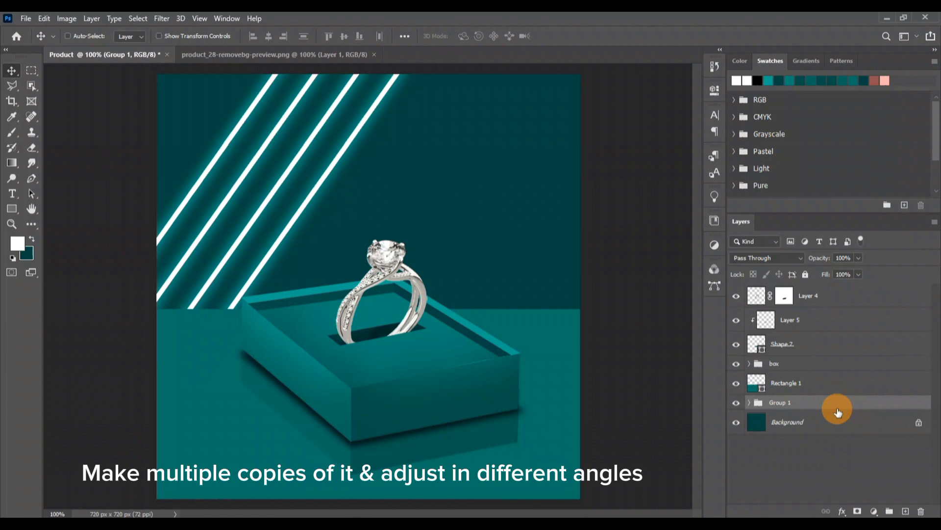
# Duplicate the light-bar group, flip the copy horizontally and move it right so the two sets cross above the ring
pyautogui.hotkey('ctrl', 'j')
pyautogui.hotkey('ctrl', 't')
pyautogui.rightClick(290, 177)
pyautogui.click(360, 376)
pyautogui.moveTo(297, 198); pyautogui.dragTo(513, 187)
pyautogui.press('Return')
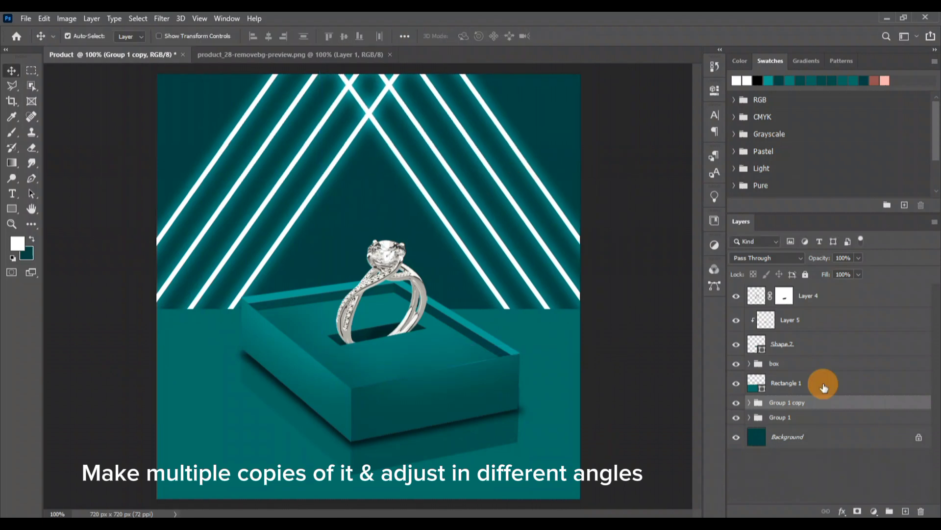
# Duplicate both light-bar groups, flip the copies vertically and move them down over the floor as a reflection
pyautogui.keyDown('shift'); pyautogui.click(825, 420); pyautogui.keyUp('shift')
pyautogui.hotkey('ctrl', 'j')
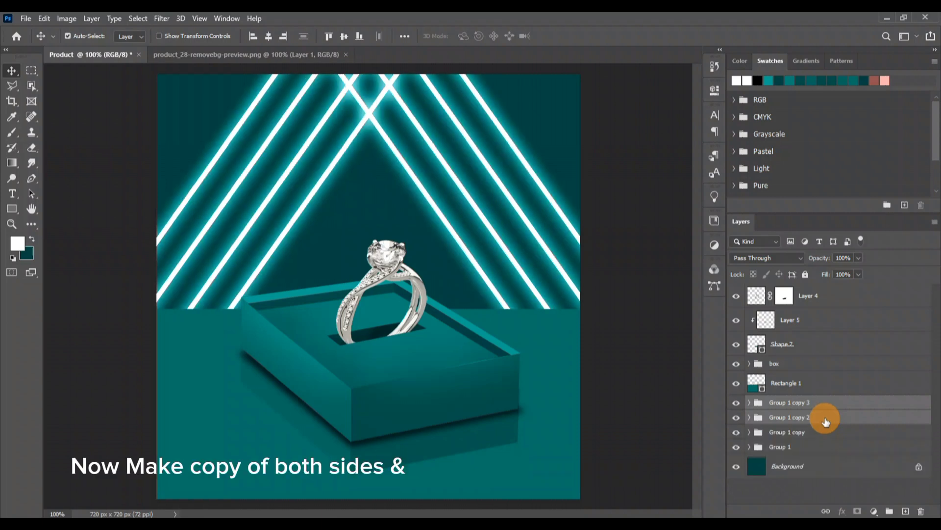
pyautogui.hotkey('ctrl', 't')
pyautogui.rightClick(478, 228)
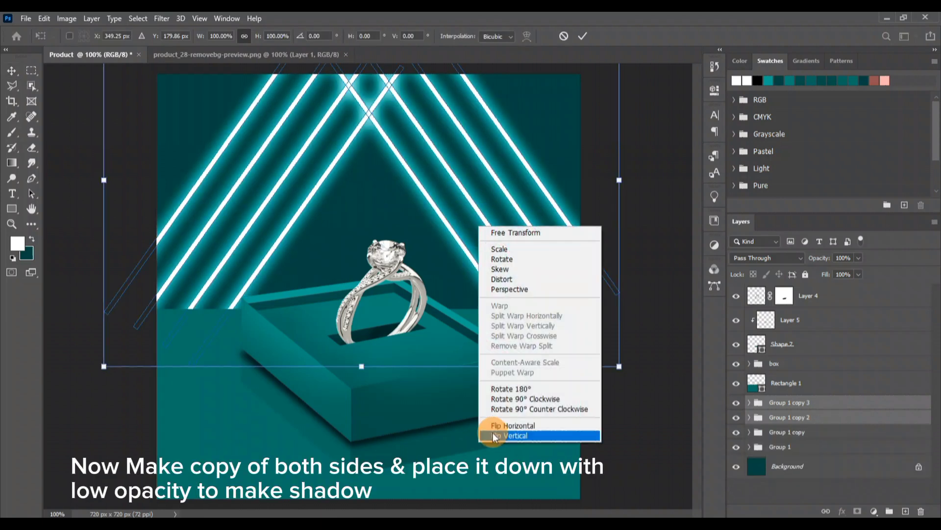
pyautogui.click(490, 428)
pyautogui.moveTo(479, 110); pyautogui.dragTo(474, 386)
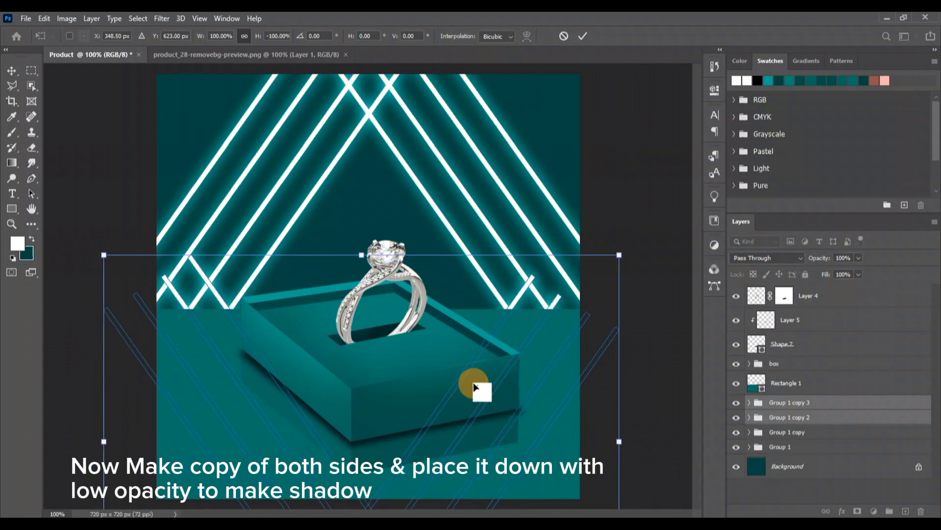
# Move the flipped light groups above the floor rectangle and convert them into one smart object
pyautogui.moveTo(851, 419); pyautogui.dragTo(858, 373)
pyautogui.rightClick(844, 387)
pyautogui.click(785, 208)
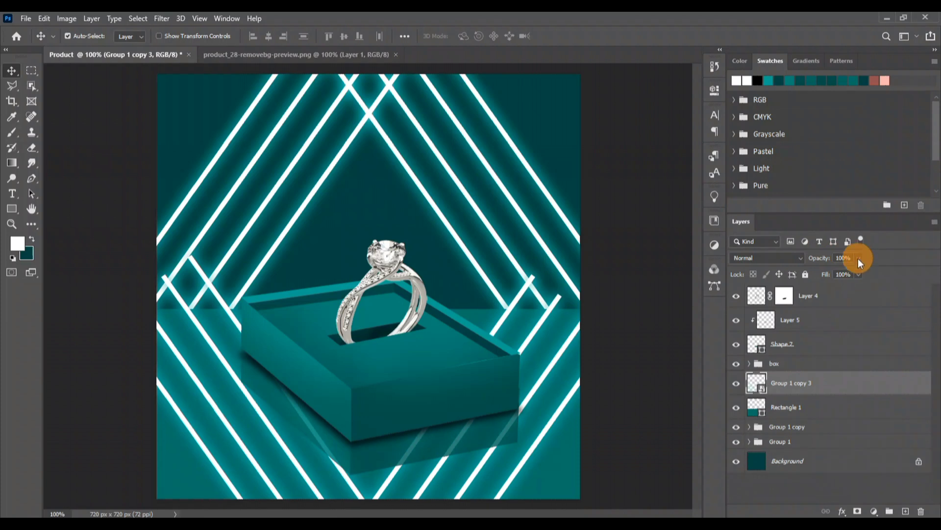
# Set the light reflection's opacity to 41% and clip it to the floor rectangle
pyautogui.moveTo(858, 258); pyautogui.dragTo(828, 270)
pyautogui.click(858, 511)
pyautogui.moveTo(789, 383); pyautogui.dragTo(920, 510)
pyautogui.keyDown('alt'); pyautogui.click(857, 395); pyautogui.keyUp('alt')
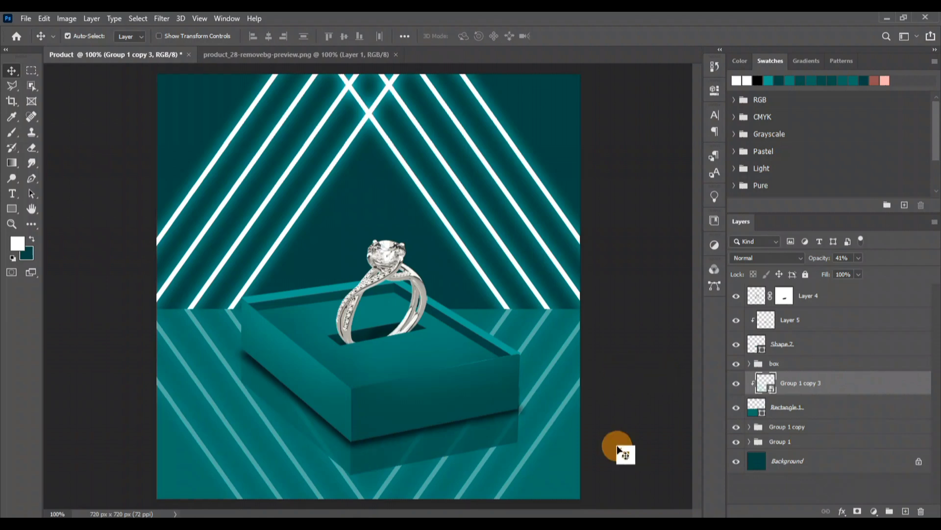
# Add a mask to the light reflection and paint black at 100% opacity to hide the lines over the box's reflection
pyautogui.click(858, 510)
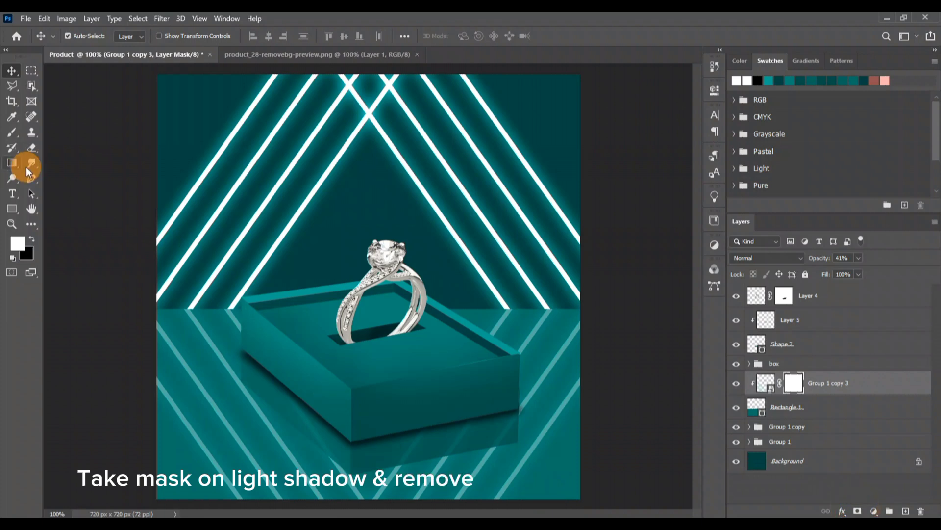
pyautogui.click(12, 132)
pyautogui.click(272, 37)
pyautogui.moveTo(267, 50); pyautogui.dragTo(319, 54)
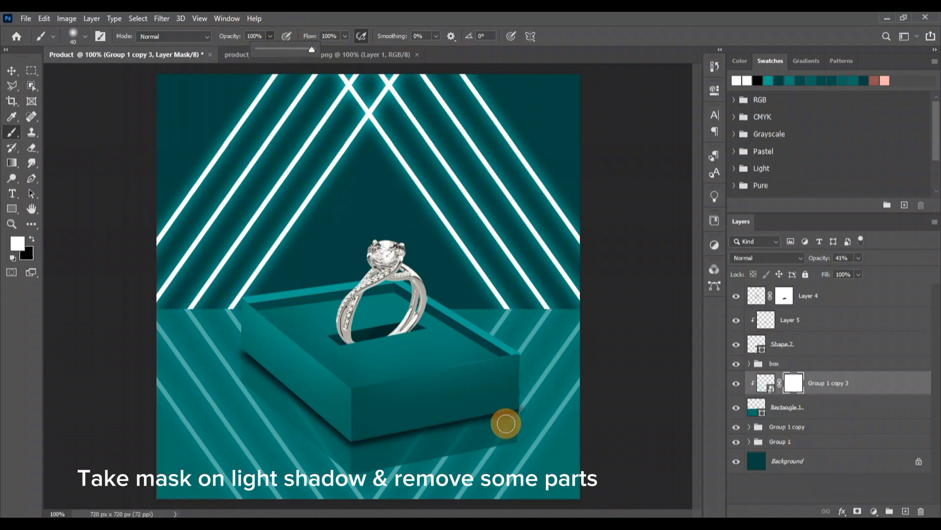
pyautogui.press('x')
pyautogui.moveTo(512, 412)
pyautogui.mouseDown()
pyautogui.moveTo(392, 457)
pyautogui.moveTo(463, 444)
pyautogui.moveTo(432, 438)
pyautogui.moveTo(357, 453)
pyautogui.moveTo(309, 426)
pyautogui.moveTo(243, 361)
pyautogui.moveTo(335, 437)
pyautogui.moveTo(448, 433)
pyautogui.moveTo(494, 415)
pyautogui.mouseUp()
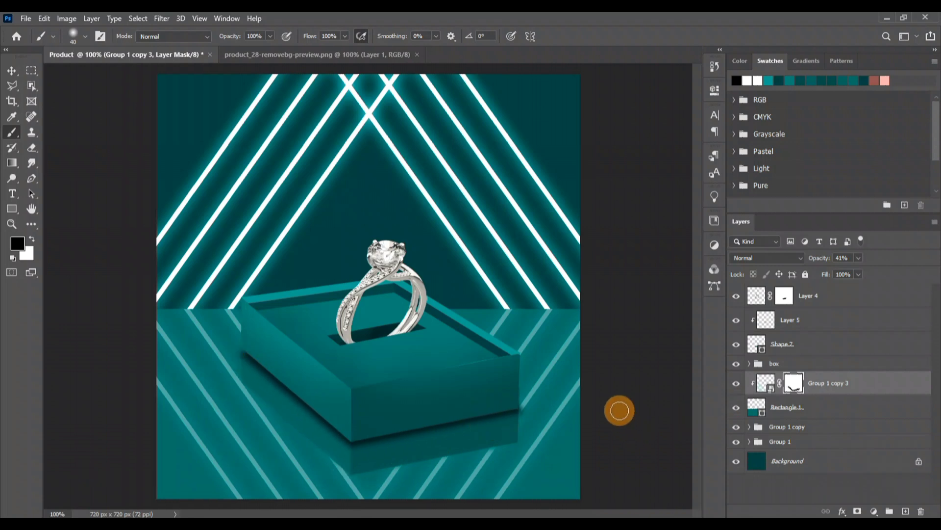
pyautogui.press('v')
pyautogui.click(646, 407)
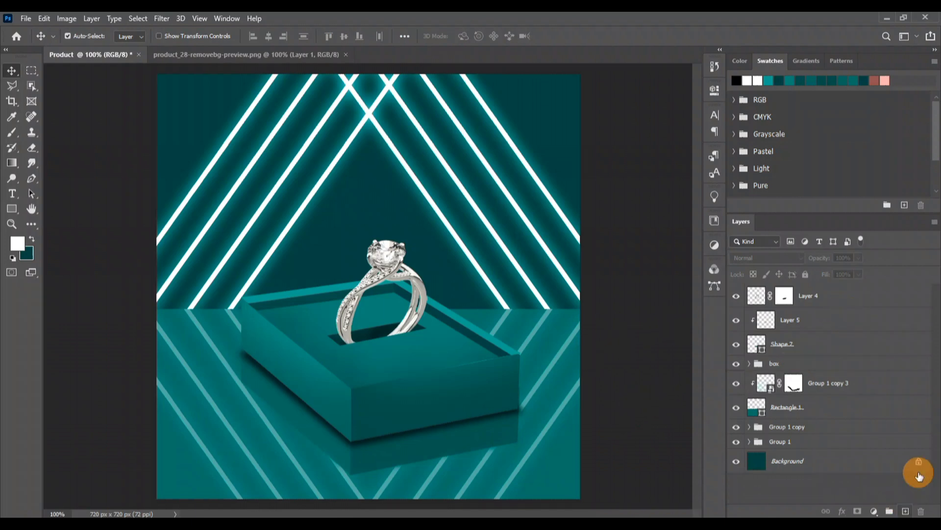
# Add a new layer above the ring and paint a soft white spot beside the diamond with a 200 px brush
pyautogui.click(830, 296)
pyautogui.hotkey('ctrl', 'shift', 'alt', 'n')
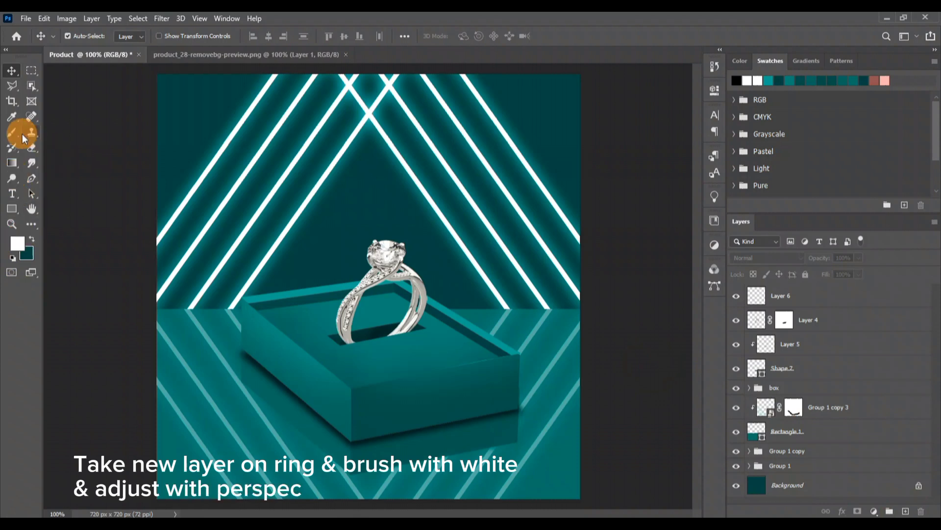
pyautogui.click(22, 135)
pyautogui.click(898, 299)
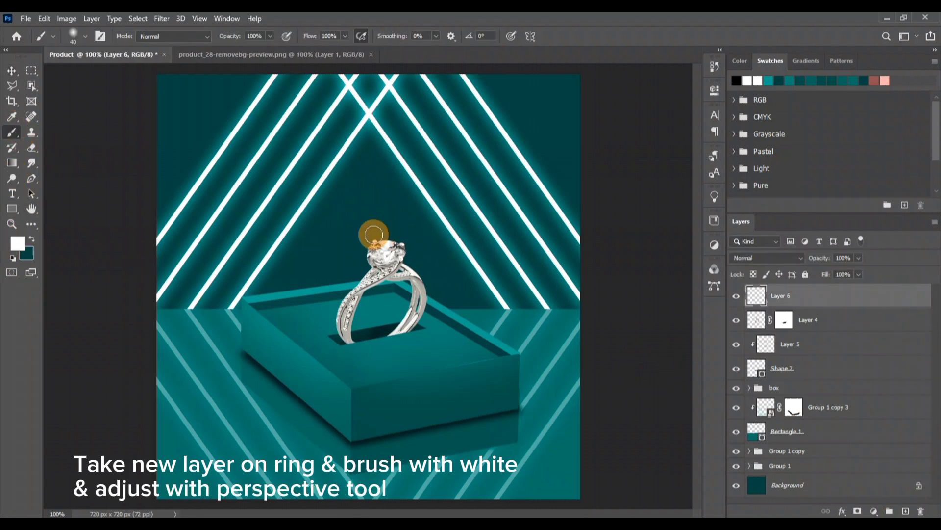
pyautogui.press(']')
pyautogui.click(343, 226)
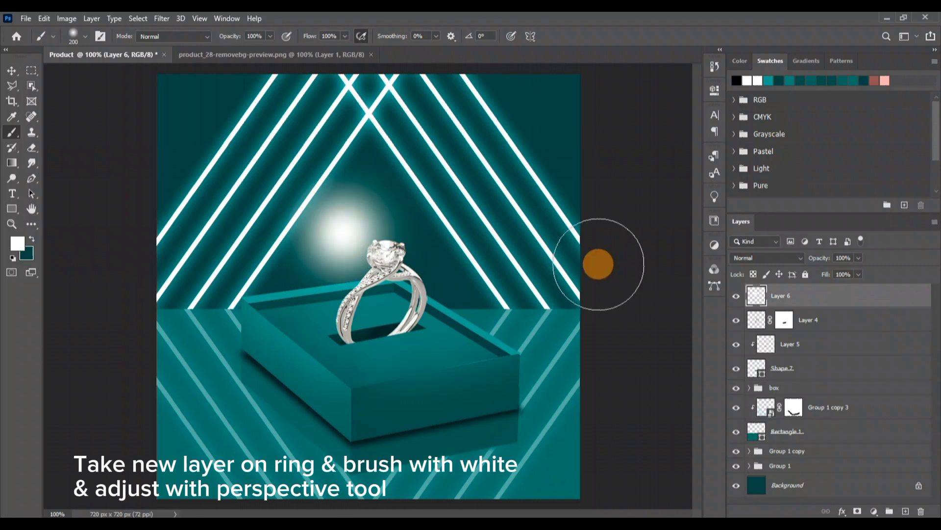
# Flatten the white spot into a thin horizontal flare with a Perspective transform and center it on the diamond
pyautogui.hotkey('ctrl', 't')
pyautogui.rightClick(393, 168)
pyautogui.click(429, 236)
pyautogui.moveTo(438, 138); pyautogui.dragTo(441, 271)
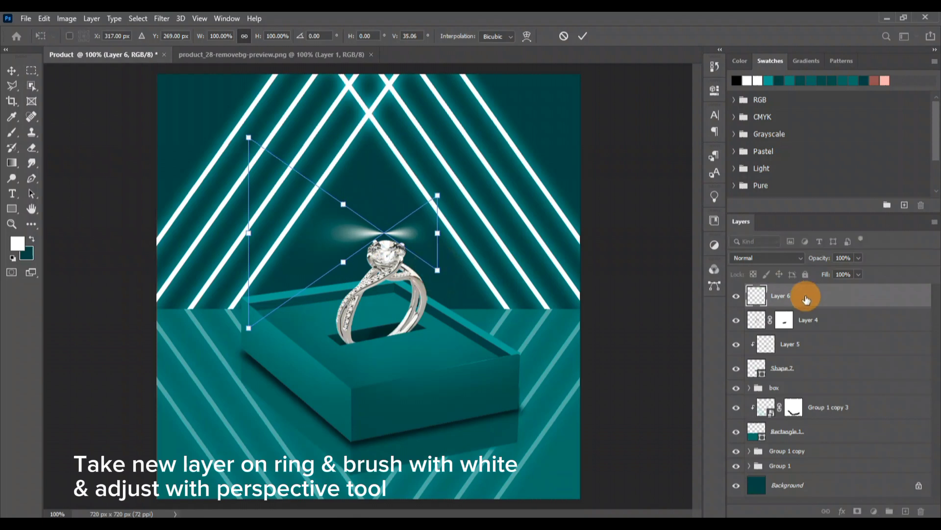
pyautogui.moveTo(249, 141); pyautogui.dragTo(244, 197)
pyautogui.click(840, 297)
pyautogui.press('v')
pyautogui.moveTo(395, 234); pyautogui.dragTo(431, 248)
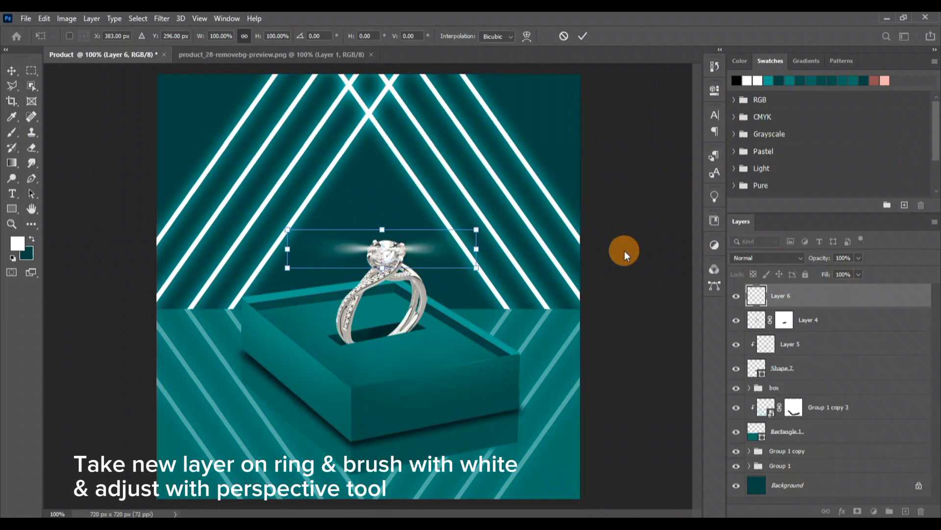
# Commit the flare's placement and reduce its layer opacity slightly
pyautogui.hotkey('ctrl', '-')
pyautogui.click(859, 258)
pyautogui.moveTo(845, 272); pyautogui.dragTo(840, 269)
pyautogui.click(612, 330)
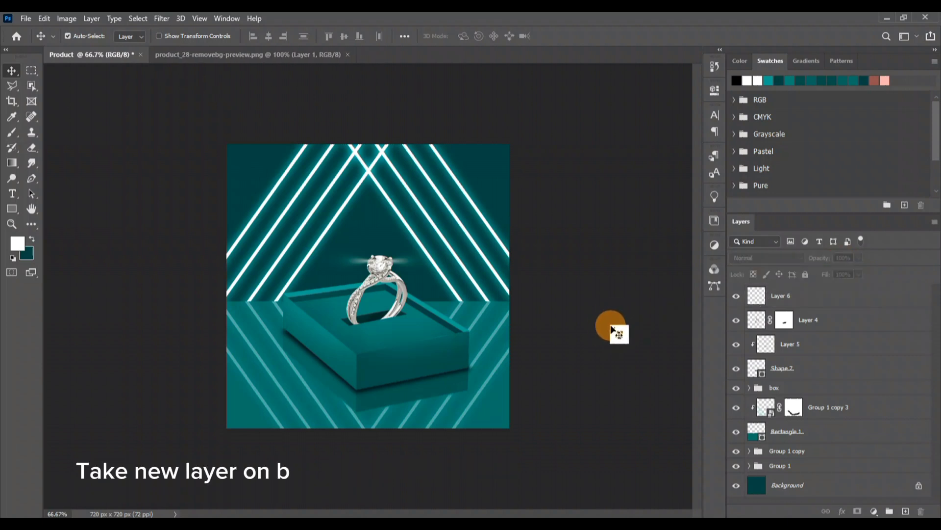
# Add a new layer above the background and brush light teal over the backdrop's upper corners with a 500 px brush at 71% opacity
pyautogui.click(838, 433)
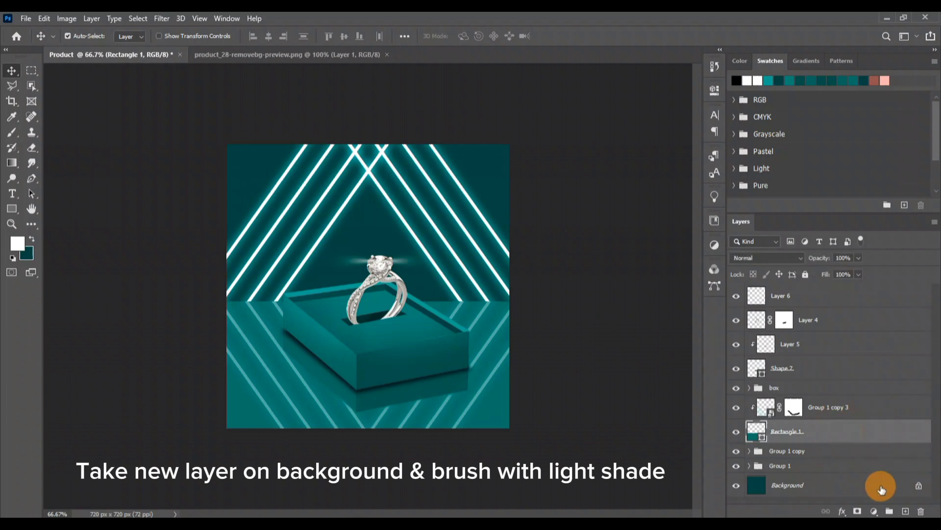
pyautogui.click(838, 485)
pyautogui.hotkey('ctrl', 'shift', 'alt', 'n')
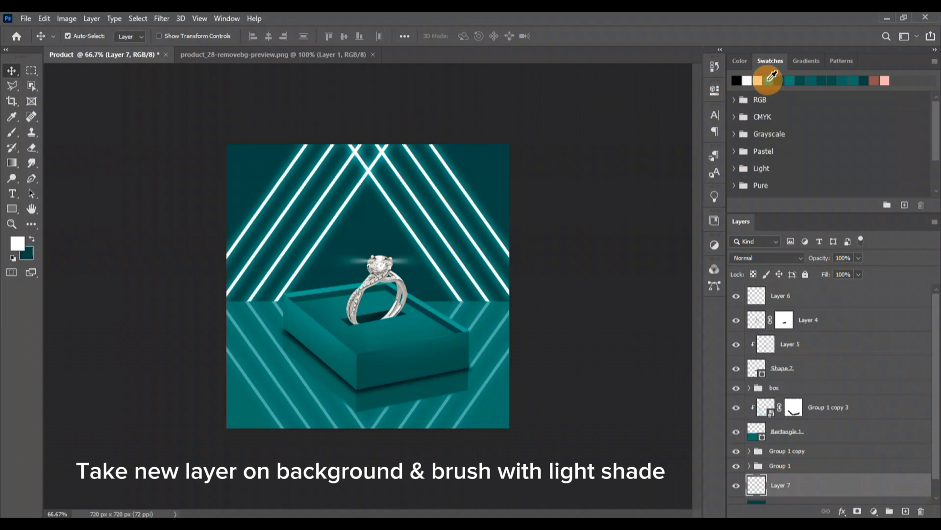
pyautogui.click(768, 80)
pyautogui.click(12, 132)
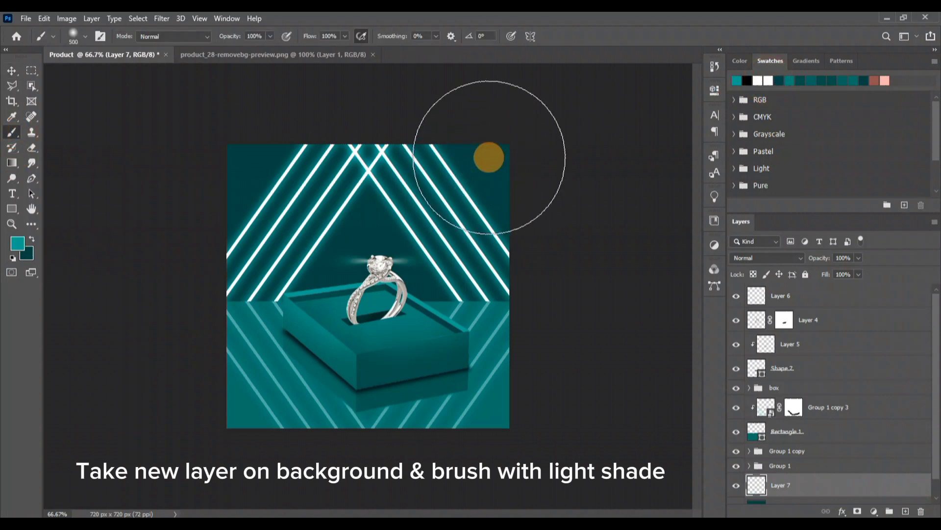
pyautogui.click(254, 50)
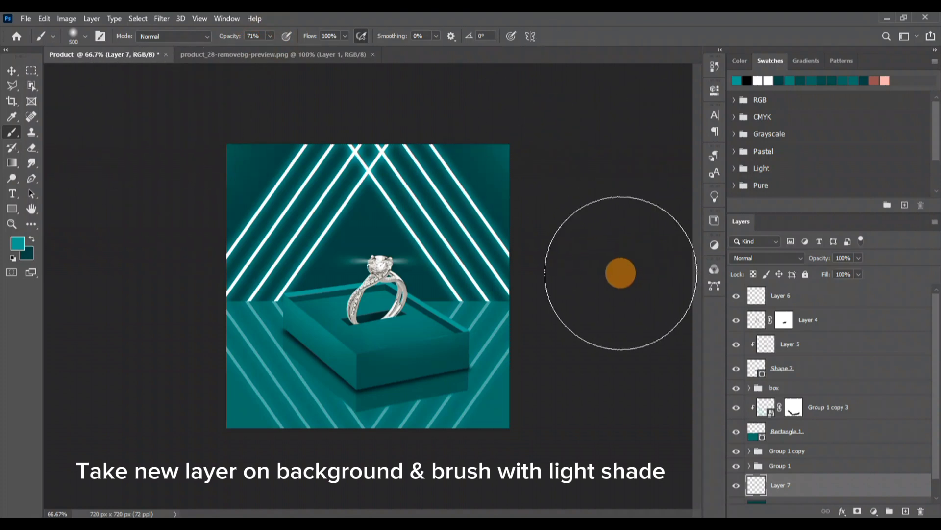
pyautogui.press('v')
pyautogui.click(621, 275)
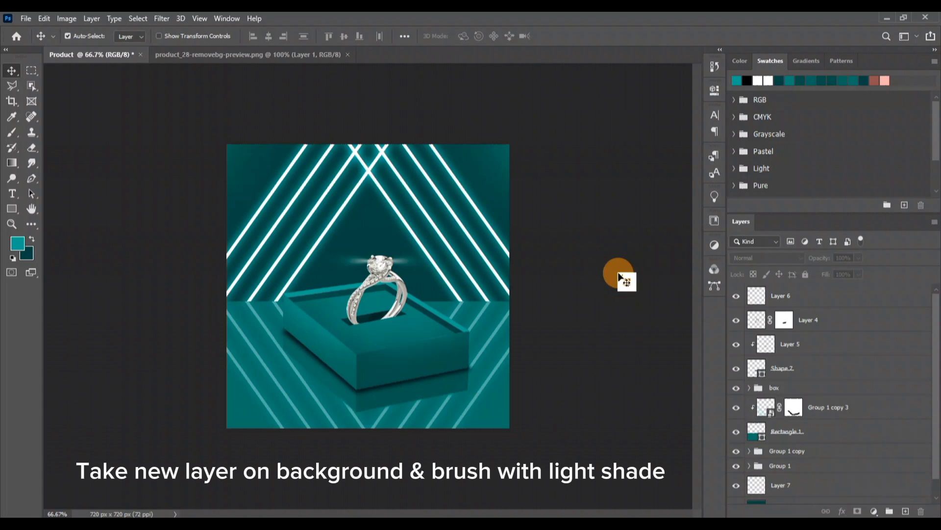